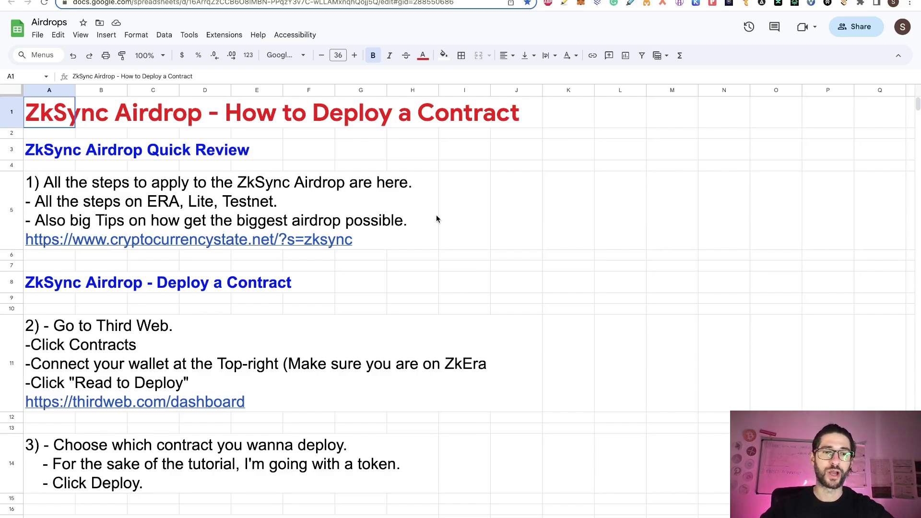
Step: Preview the cryptocurrencystate link in step 1 of the Airdrops guide, then dismiss it
{"action": "scroll", "coordinate": [436, 219], "scroll_direction": "down", "scroll_amount": 5}
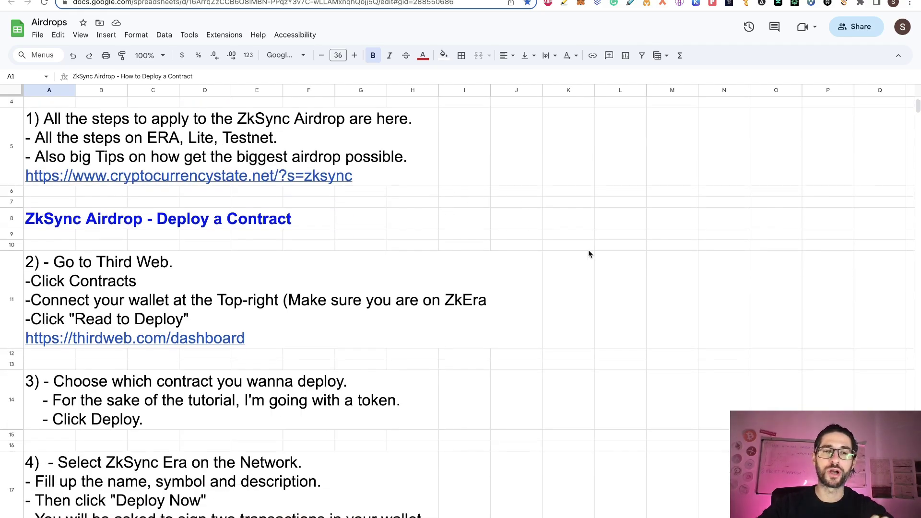
{"action": "scroll", "coordinate": [610, 263], "scroll_direction": "down", "scroll_amount": 5}
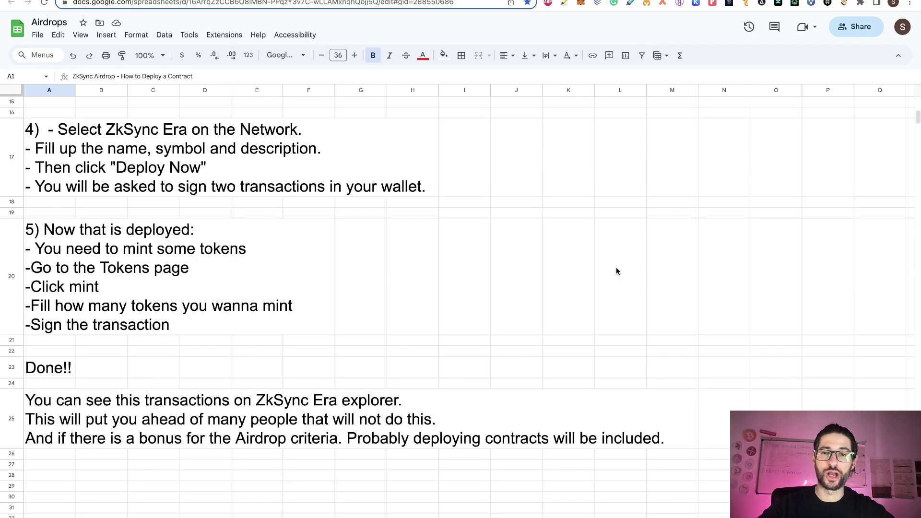
{"action": "scroll", "coordinate": [616, 268], "scroll_direction": "up", "scroll_amount": 10}
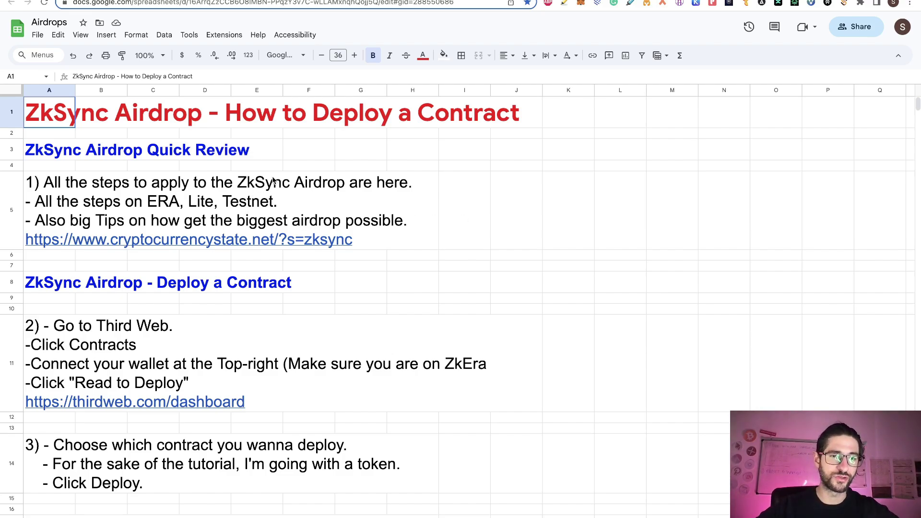
{"action": "left_click", "coordinate": [29, 201]}
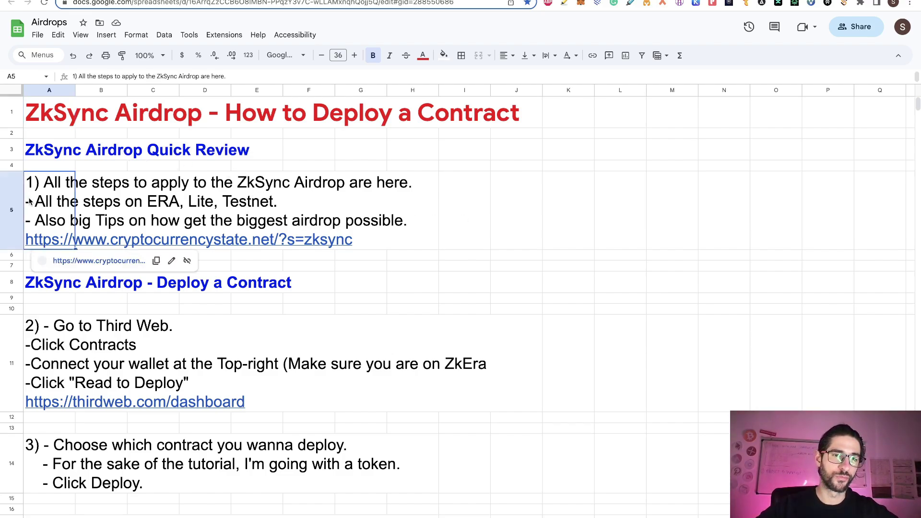
{"action": "left_click", "coordinate": [530, 216]}
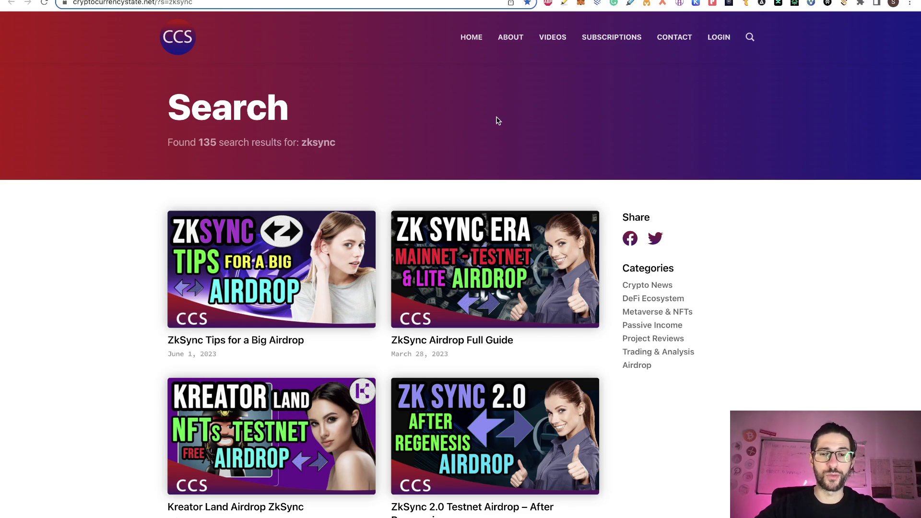
{"action": "scroll", "coordinate": [496, 119], "scroll_direction": "down", "scroll_amount": 2}
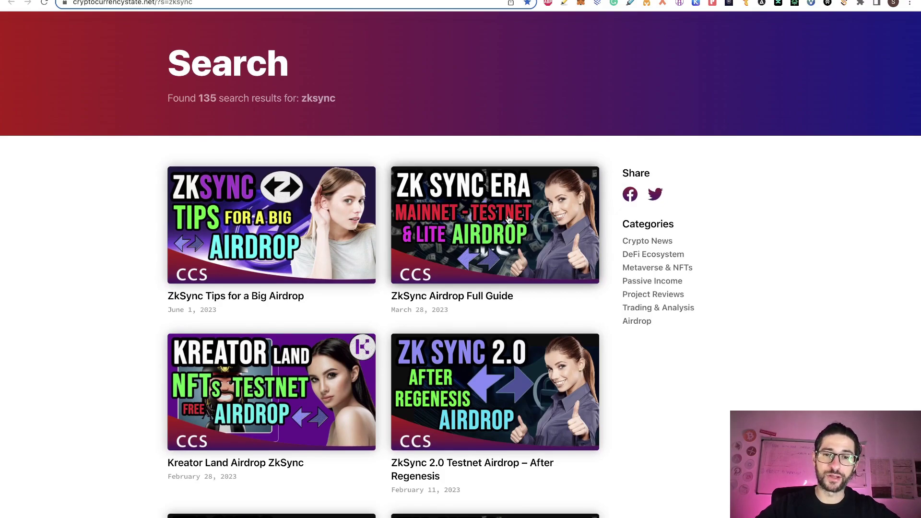
Step: Open the ZkSync Airdrop Full Guide article and scroll through it
{"action": "right_click", "coordinate": [508, 219]}
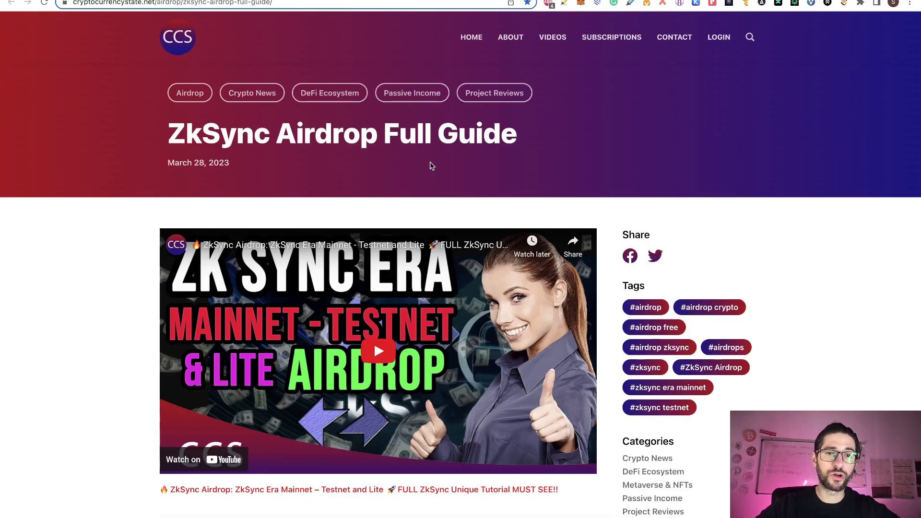
{"action": "scroll", "coordinate": [430, 164], "scroll_direction": "down", "scroll_amount": 1}
{"action": "scroll", "coordinate": [430, 165], "scroll_direction": "down", "scroll_amount": 6}
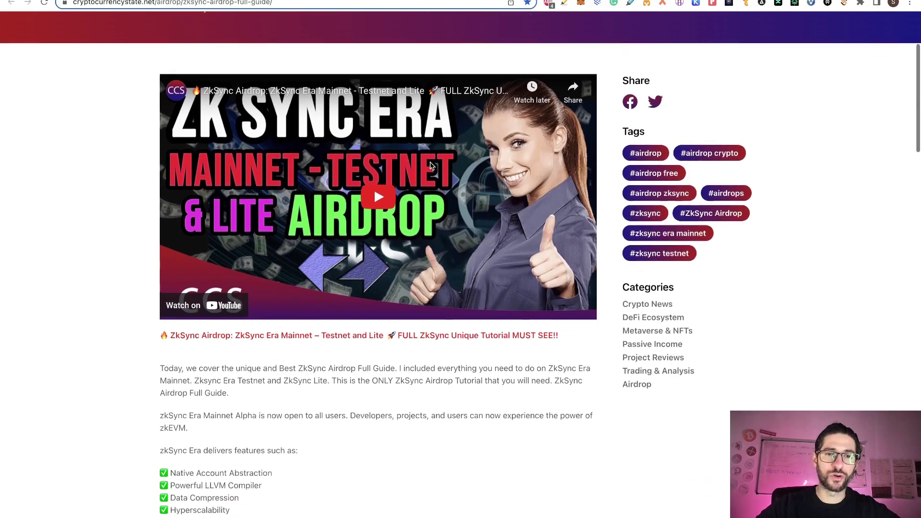
{"action": "scroll", "coordinate": [430, 165], "scroll_direction": "down", "scroll_amount": 8}
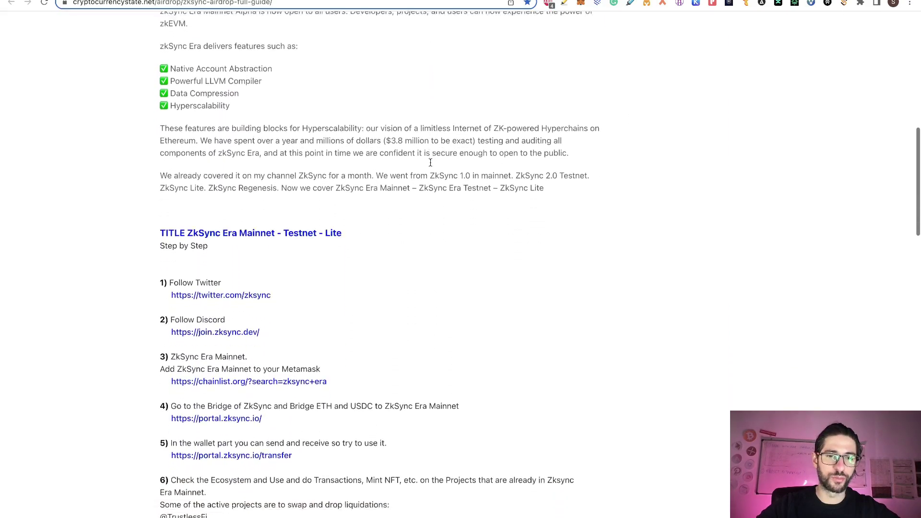
{"action": "scroll", "coordinate": [430, 166], "scroll_direction": "down", "scroll_amount": 2}
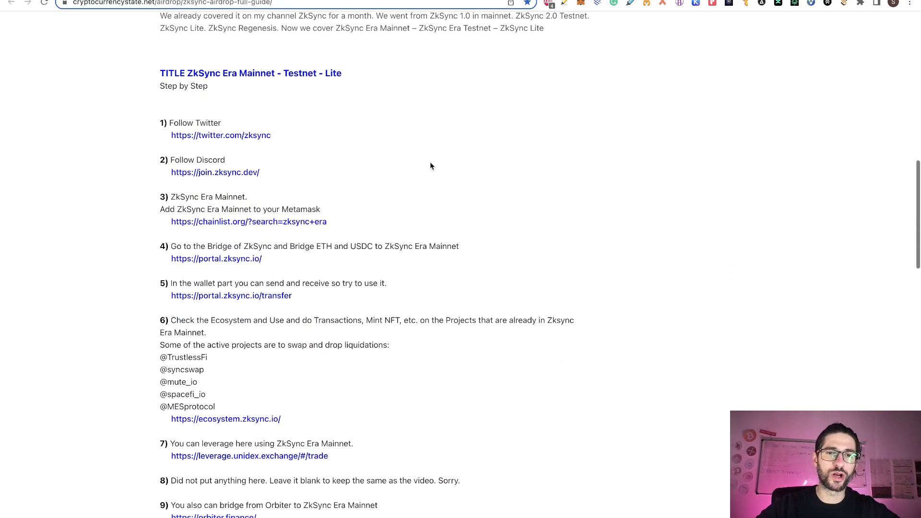
{"action": "scroll", "coordinate": [430, 165], "scroll_direction": "down", "scroll_amount": 5}
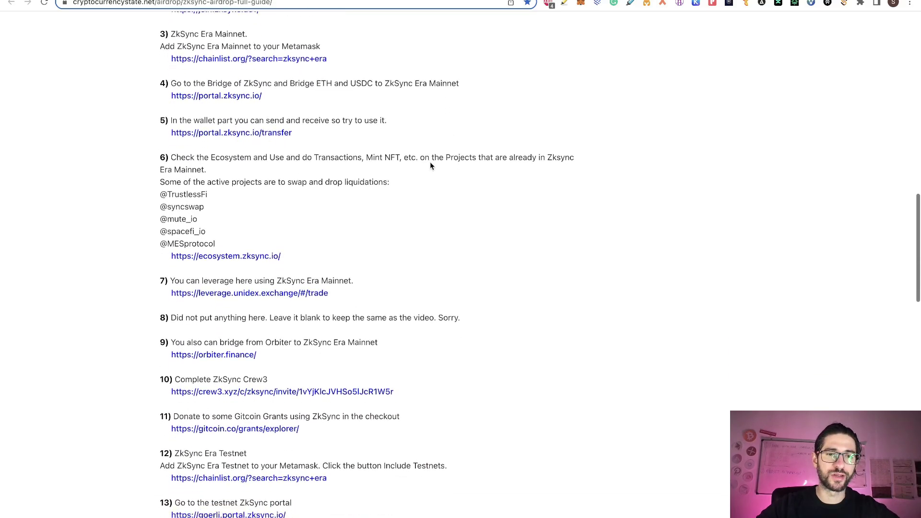
{"action": "scroll", "coordinate": [430, 166], "scroll_direction": "down", "scroll_amount": 8}
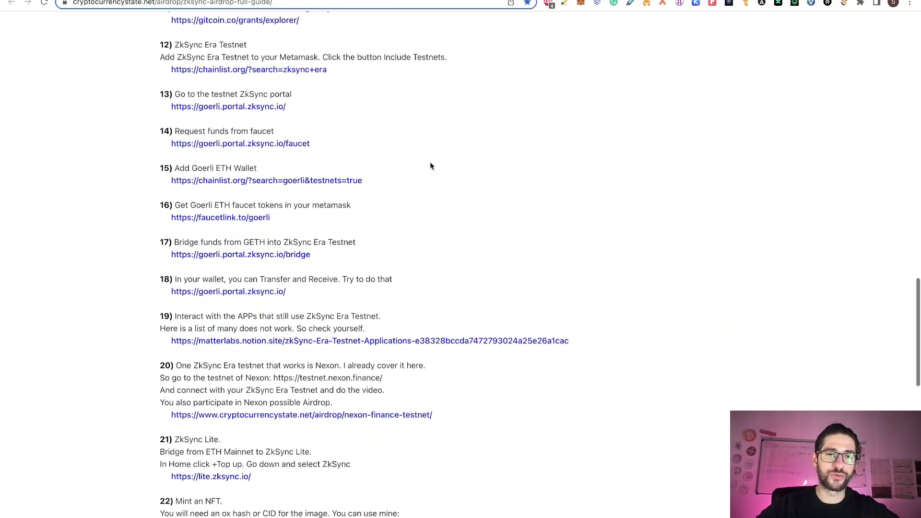
{"action": "scroll", "coordinate": [430, 165], "scroll_direction": "up", "scroll_amount": 10}
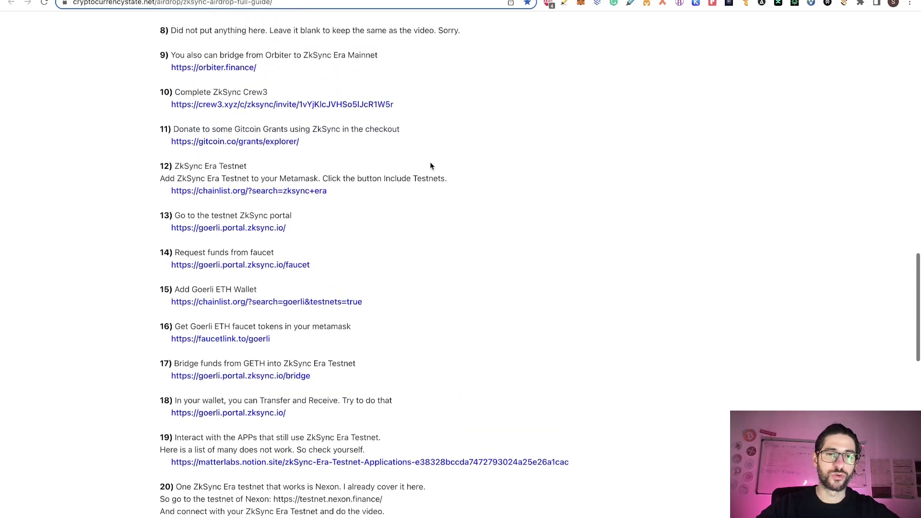
{"action": "scroll", "coordinate": [430, 165], "scroll_direction": "up", "scroll_amount": 12}
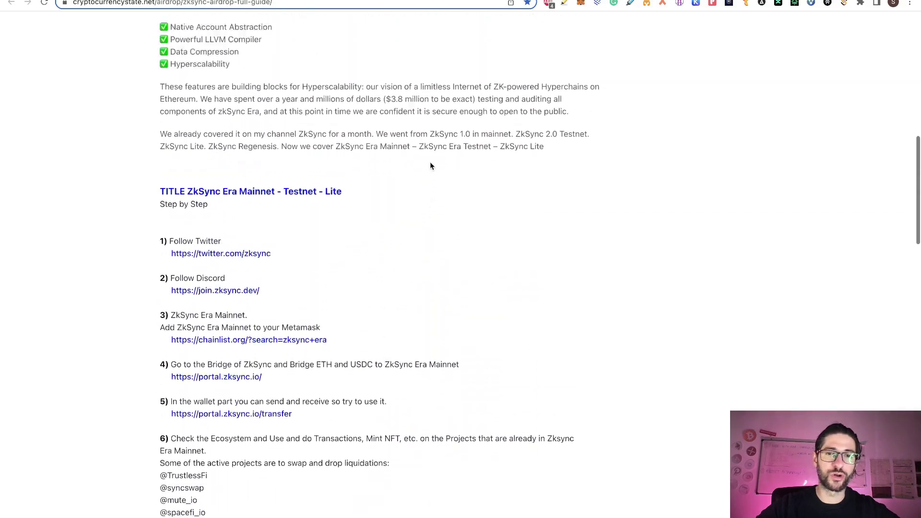
{"action": "scroll", "coordinate": [430, 166], "scroll_direction": "up", "scroll_amount": 4}
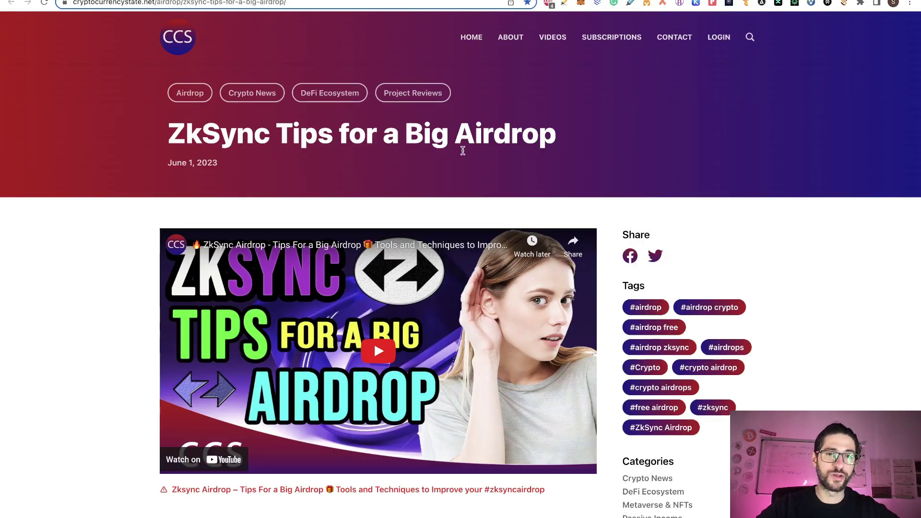
Step: Read through the ZkSync Tips for a Big Airdrop article, then return to the Airdrops spreadsheet
{"action": "scroll", "coordinate": [519, 164], "scroll_direction": "down", "scroll_amount": 8}
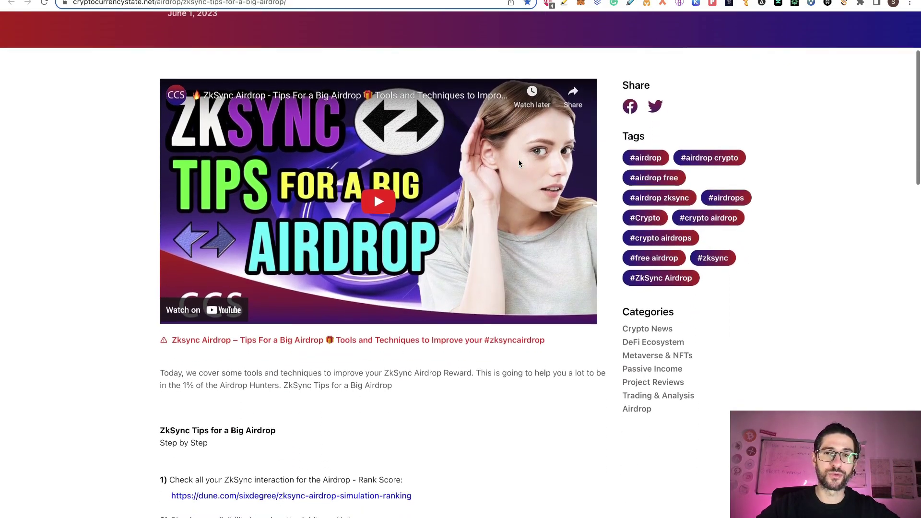
{"action": "scroll", "coordinate": [519, 164], "scroll_direction": "down", "scroll_amount": 2}
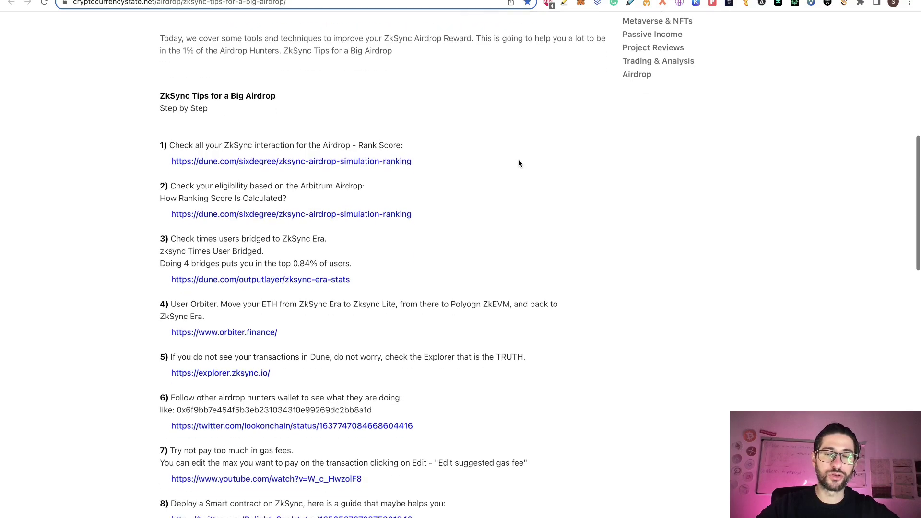
{"action": "scroll", "coordinate": [519, 163], "scroll_direction": "down", "scroll_amount": 1}
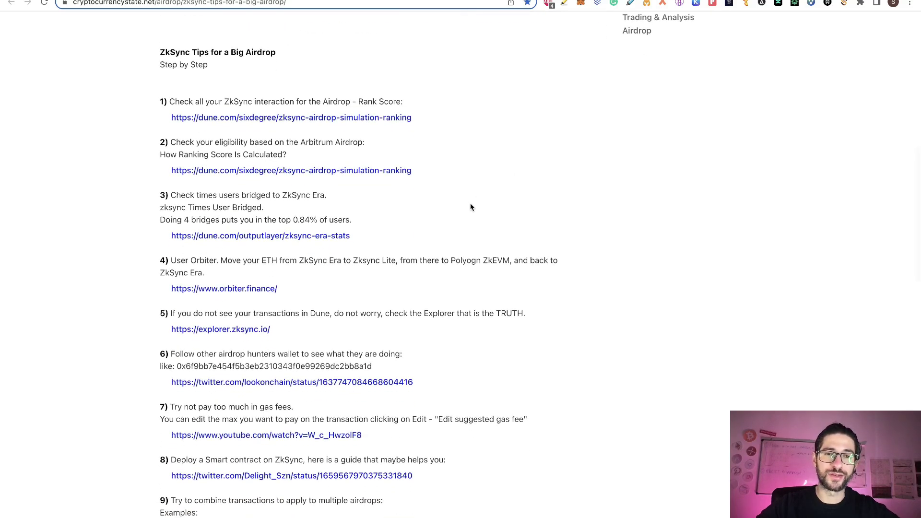
{"action": "scroll", "coordinate": [470, 207], "scroll_direction": "down", "scroll_amount": 1}
{"action": "scroll", "coordinate": [470, 207], "scroll_direction": "down", "scroll_amount": 1}
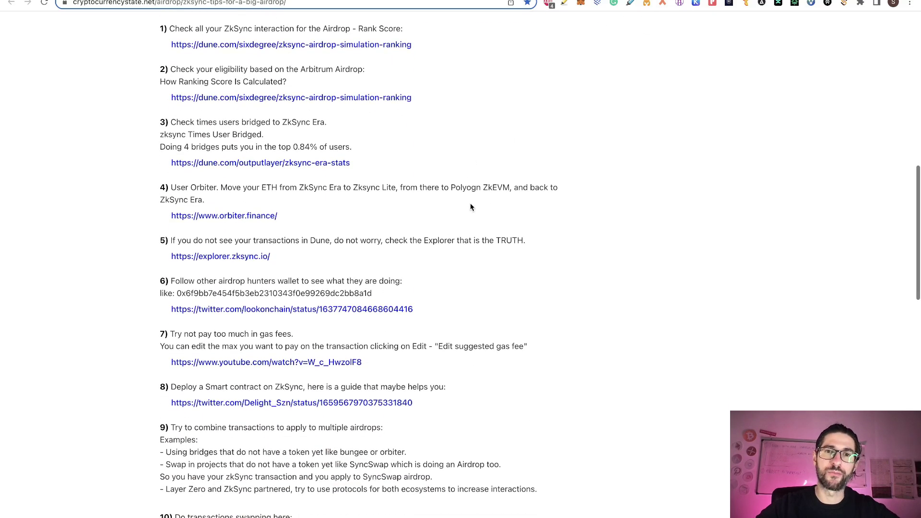
{"action": "scroll", "coordinate": [470, 206], "scroll_direction": "down", "scroll_amount": 1}
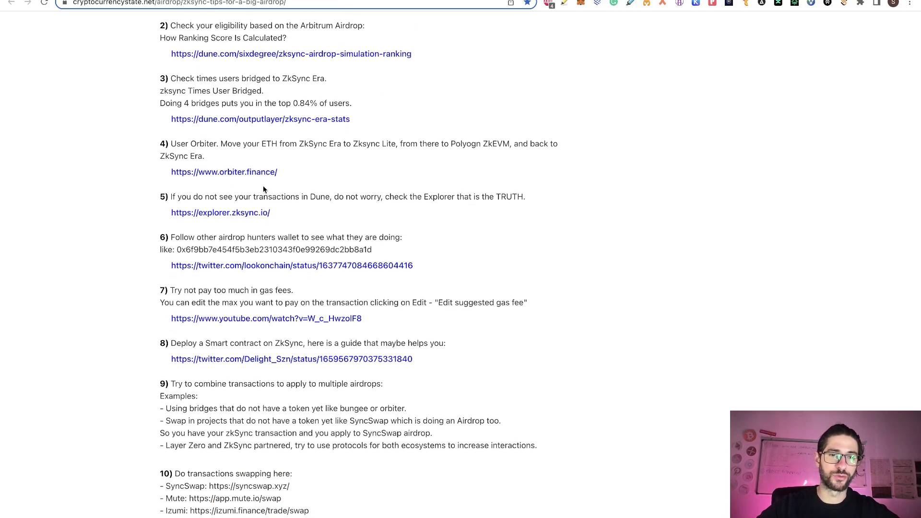
{"action": "scroll", "coordinate": [443, 199], "scroll_direction": "up", "scroll_amount": 4}
{"action": "scroll", "coordinate": [442, 199], "scroll_direction": "up", "scroll_amount": 11}
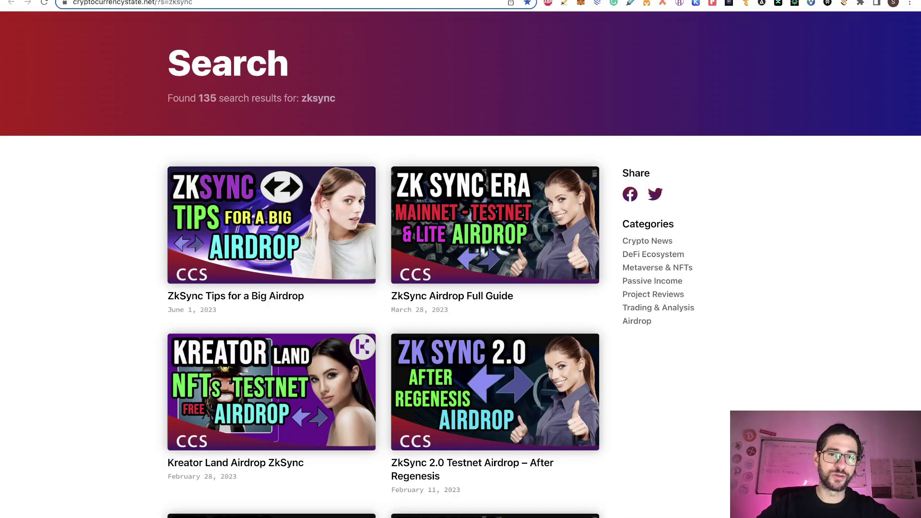
{"action": "key", "text": "ctrl+Tab"}
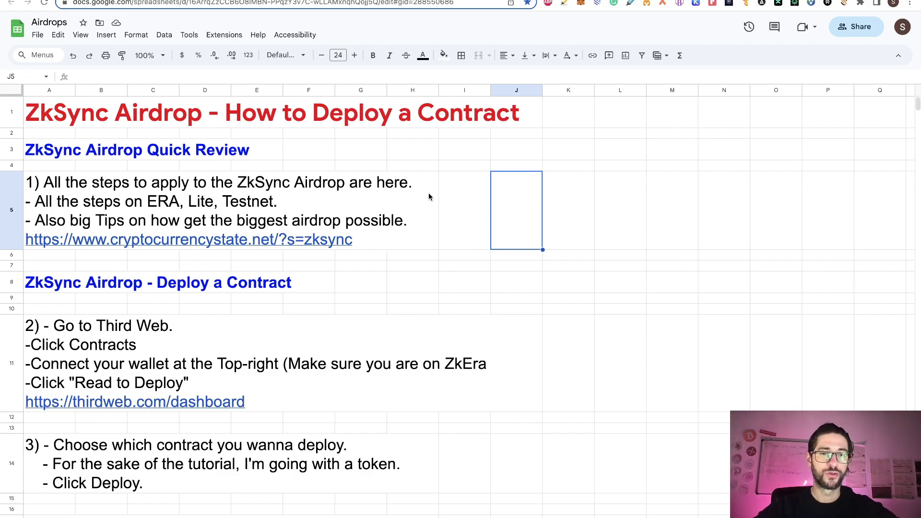
Step: Correct step 2 in the Airdrops sheet to 'Ready to Deploy' and switch to the thirdweb dashboard
{"action": "scroll", "coordinate": [434, 258], "scroll_direction": "down", "scroll_amount": 2}
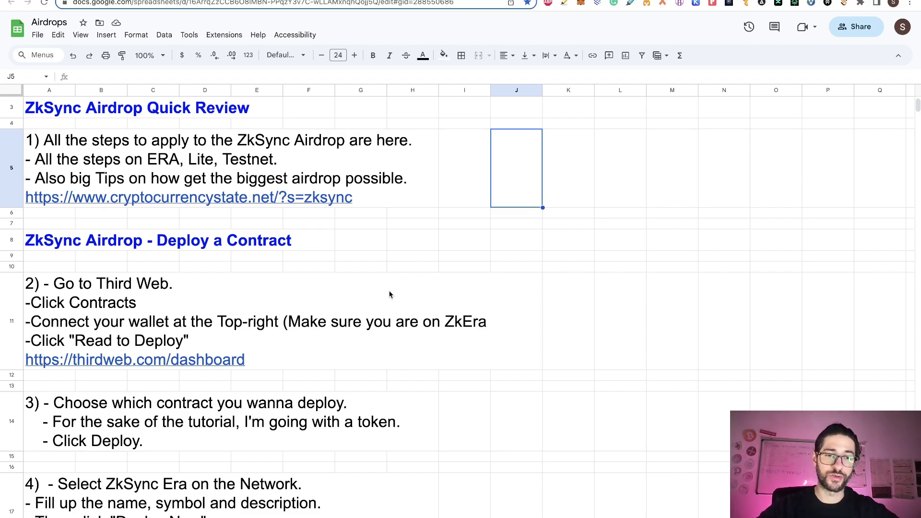
{"action": "left_click", "coordinate": [516, 421]}
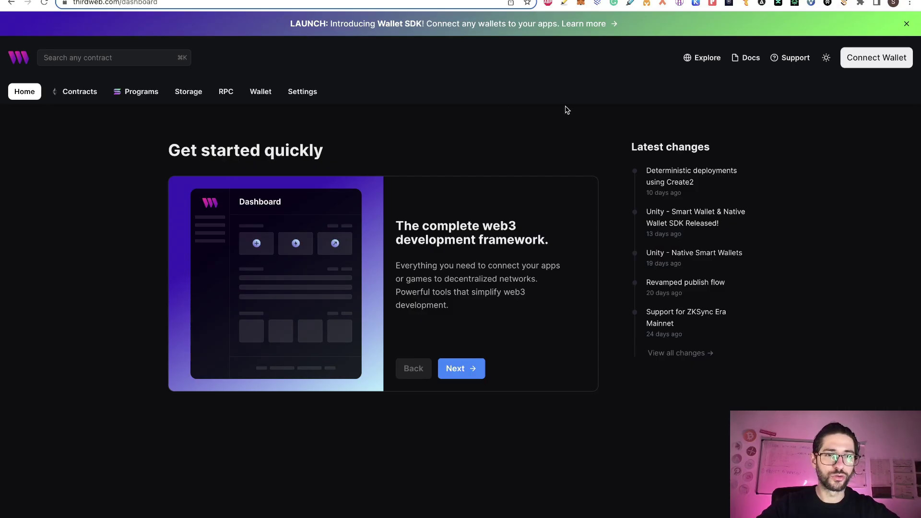
{"action": "left_click", "coordinate": [254, 1]}
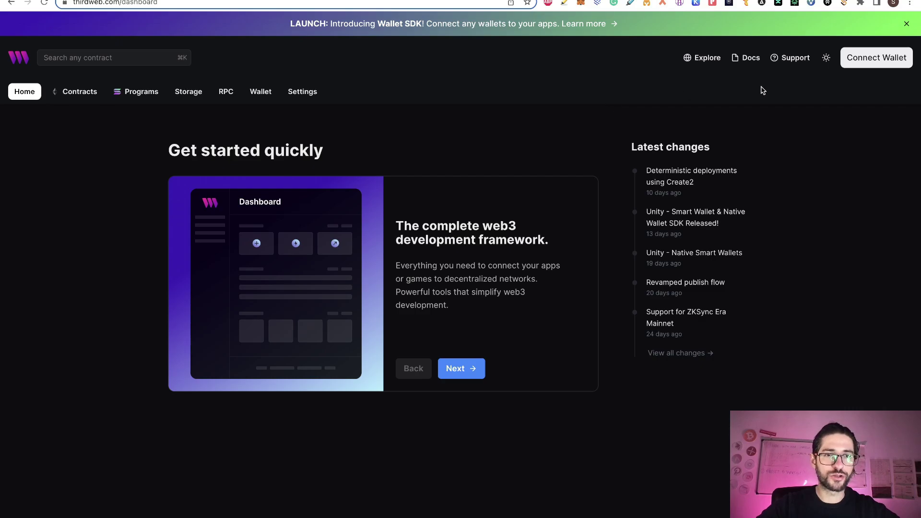
Step: Connect the MetaMask wallet to thirdweb and sign in to the dashboard
{"action": "left_click", "coordinate": [868, 58]}
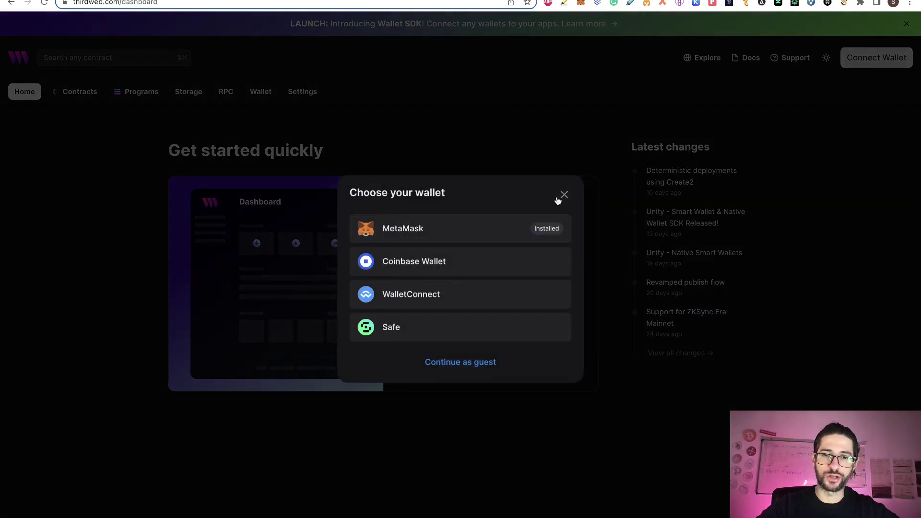
{"action": "left_click", "coordinate": [494, 229]}
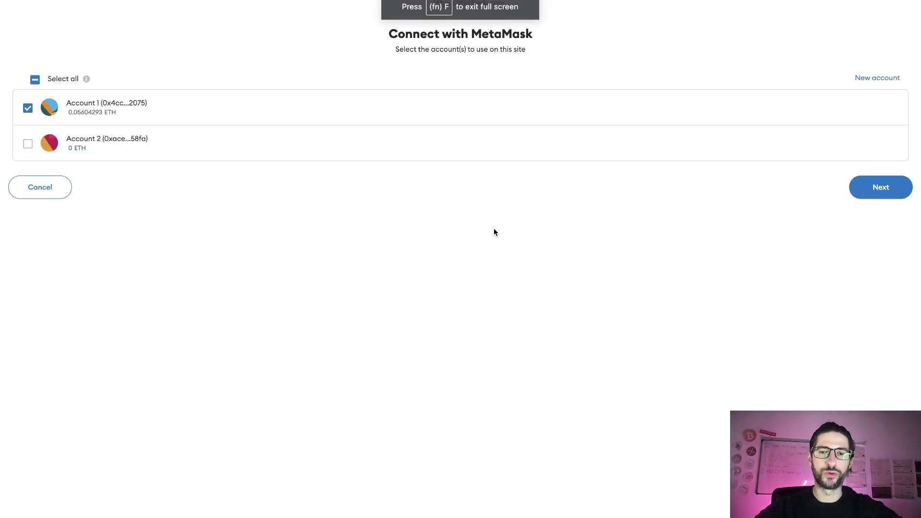
{"action": "left_click", "coordinate": [879, 187]}
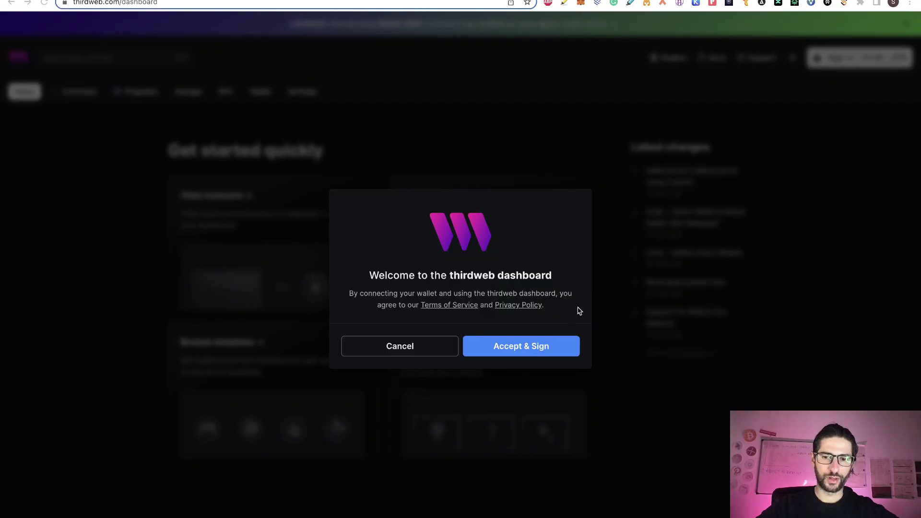
{"action": "left_click", "coordinate": [556, 345]}
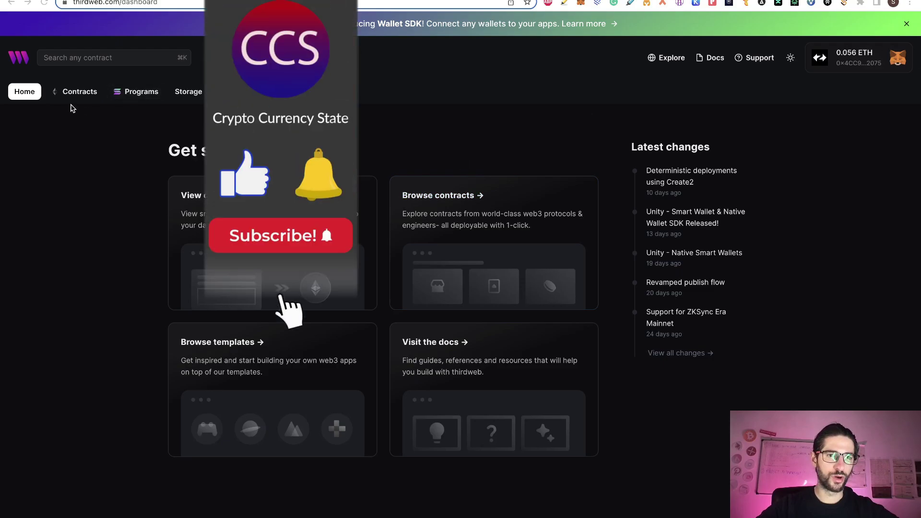
Step: Browse the Explore library of ready-to-deploy contracts
{"action": "left_click", "coordinate": [74, 94]}
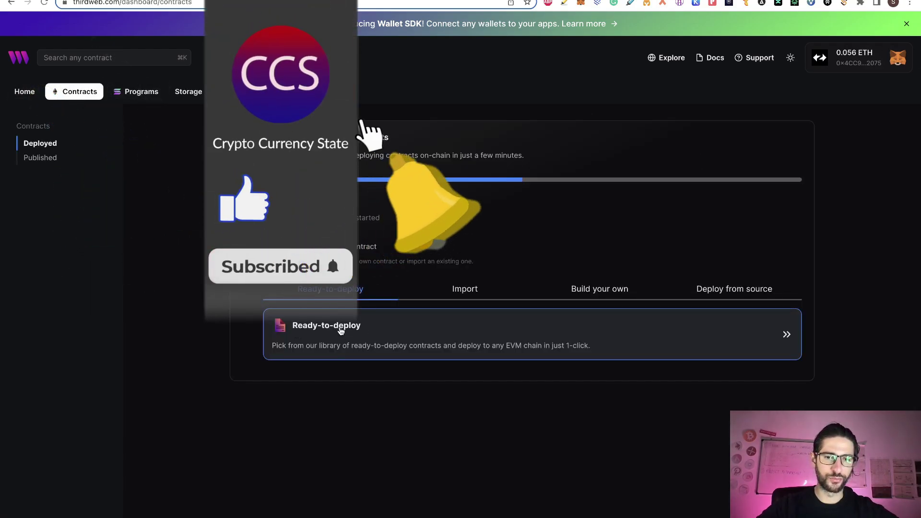
{"action": "left_click", "coordinate": [340, 330]}
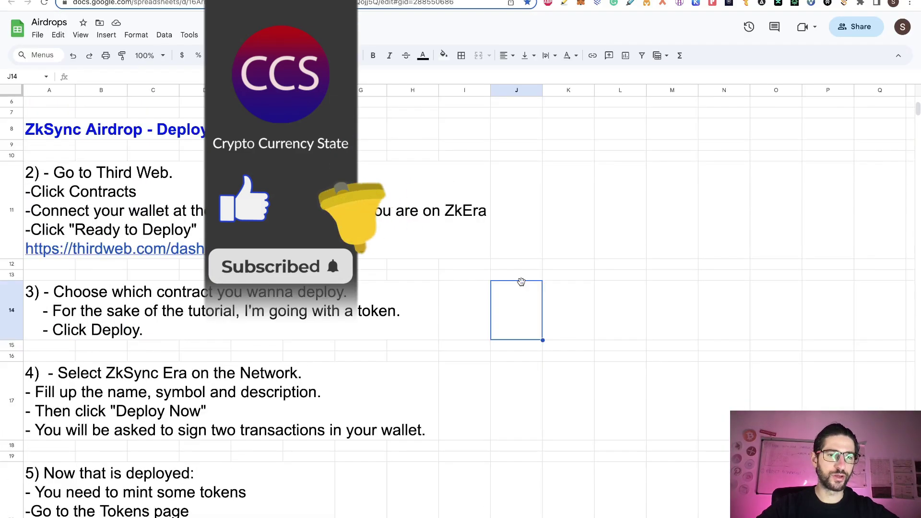
{"action": "scroll", "coordinate": [521, 282], "scroll_direction": "down", "scroll_amount": 1}
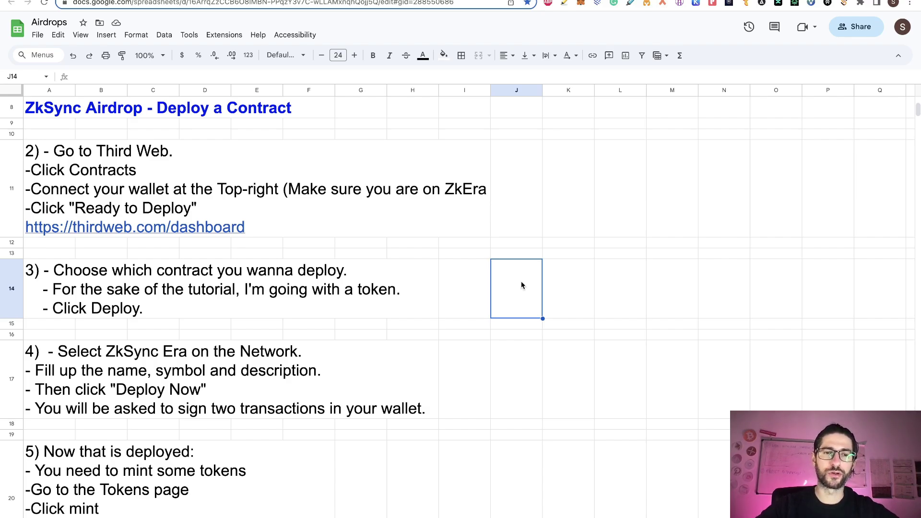
Step: Open the Token contract's details page and start deploying it
{"action": "left_click", "coordinate": [230, 1]}
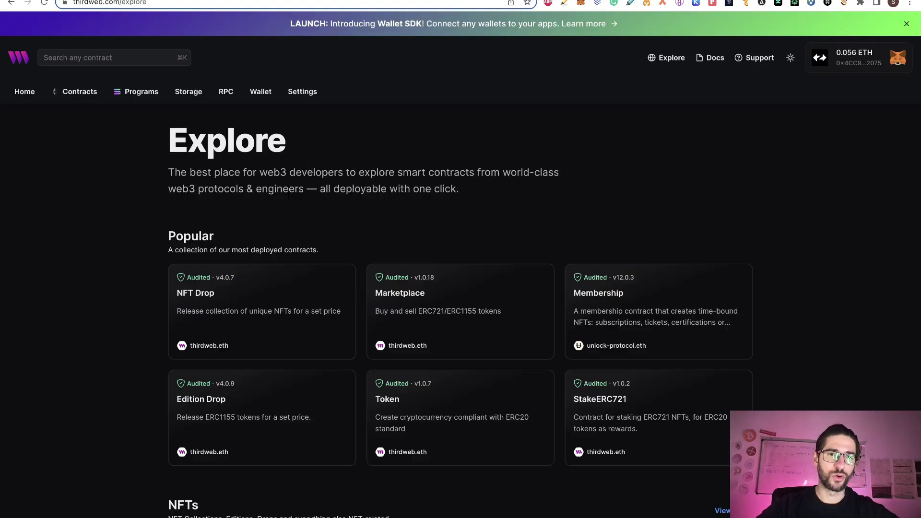
{"action": "scroll", "coordinate": [440, 241], "scroll_direction": "down", "scroll_amount": 1}
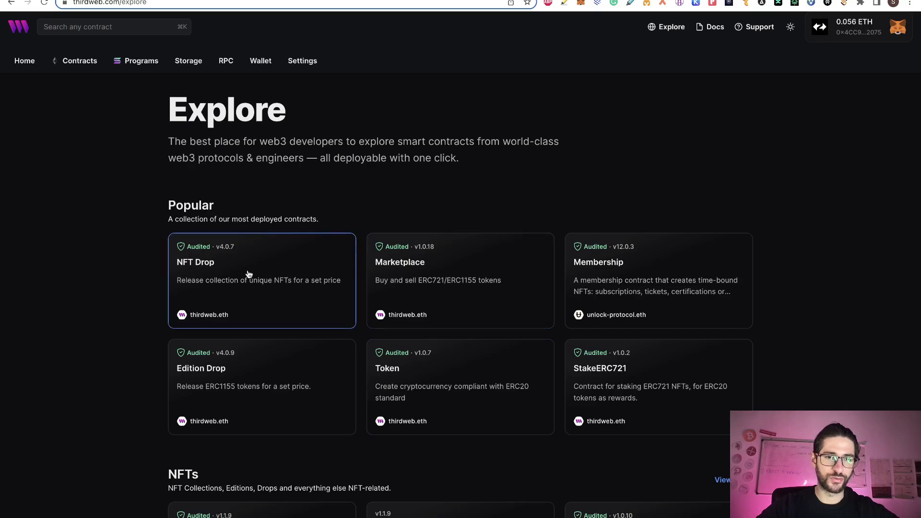
{"action": "left_click", "coordinate": [449, 383]}
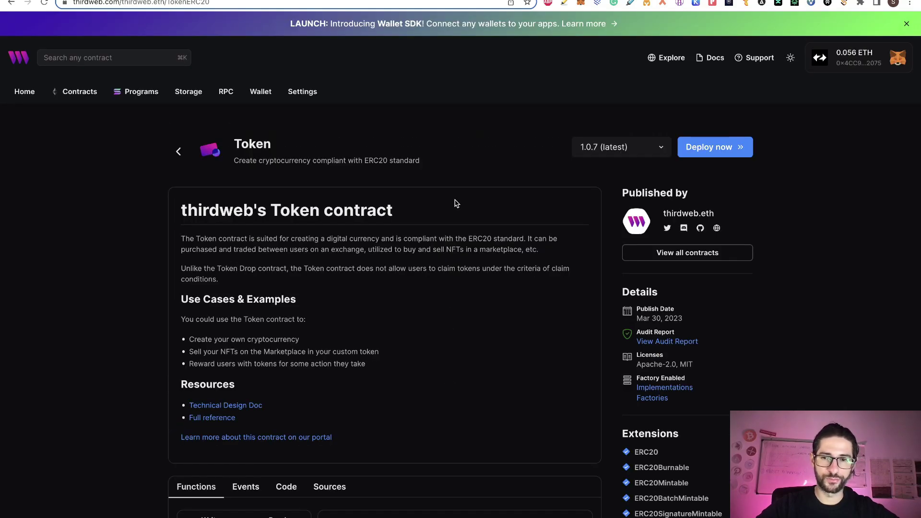
{"action": "scroll", "coordinate": [512, 434], "scroll_direction": "down", "scroll_amount": 3}
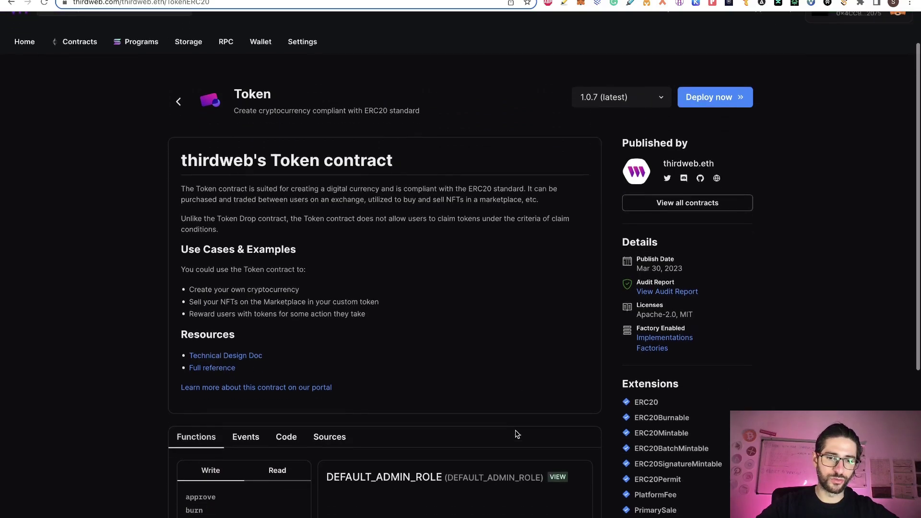
{"action": "scroll", "coordinate": [603, 295], "scroll_direction": "up", "scroll_amount": 3}
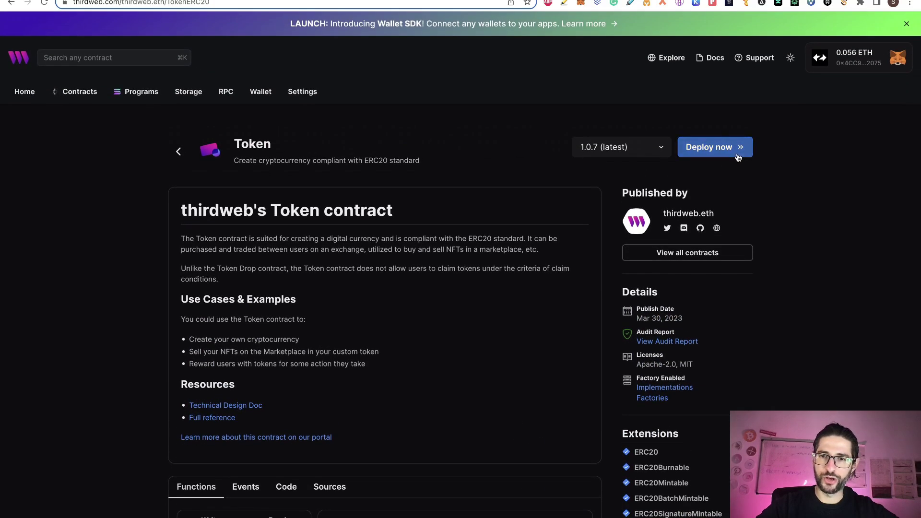
{"action": "left_click", "coordinate": [739, 148]}
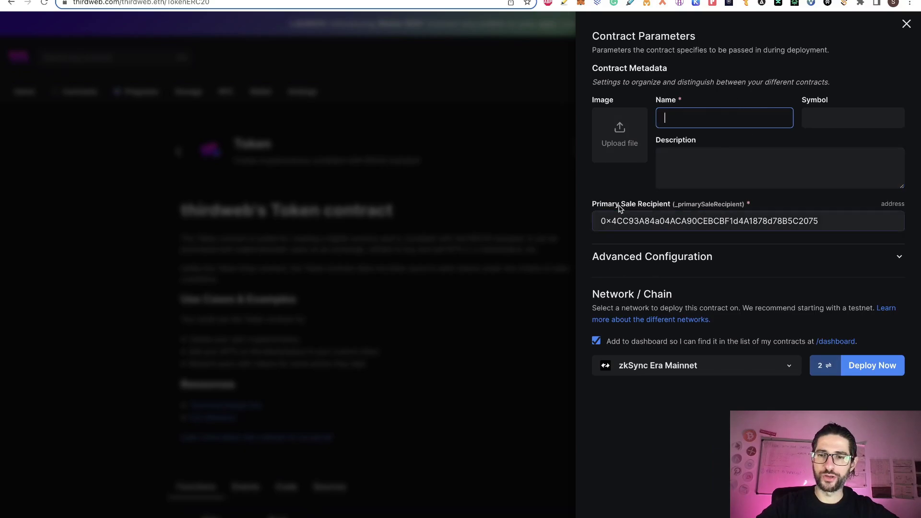
Step: Check the Airdrops notes, then return to the Token deploy settings
{"action": "left_click", "coordinate": [41, 1]}
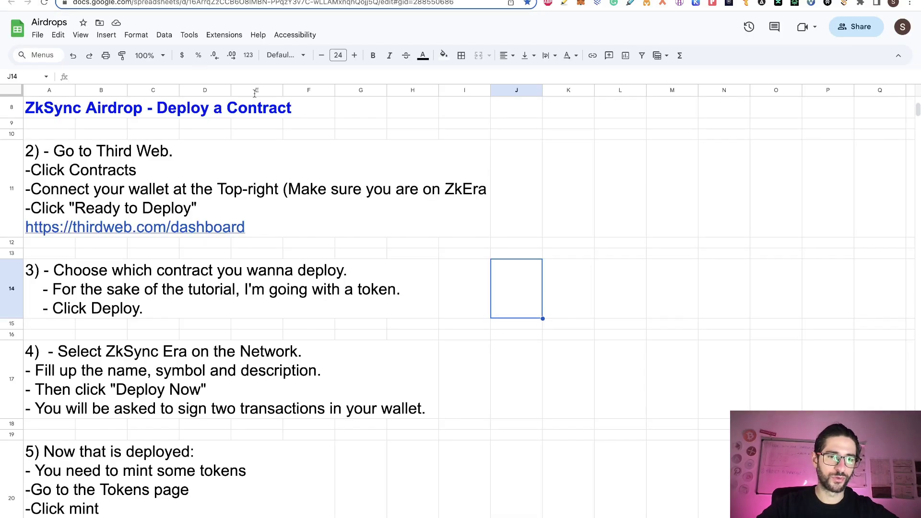
{"action": "scroll", "coordinate": [433, 329], "scroll_direction": "down", "scroll_amount": 1}
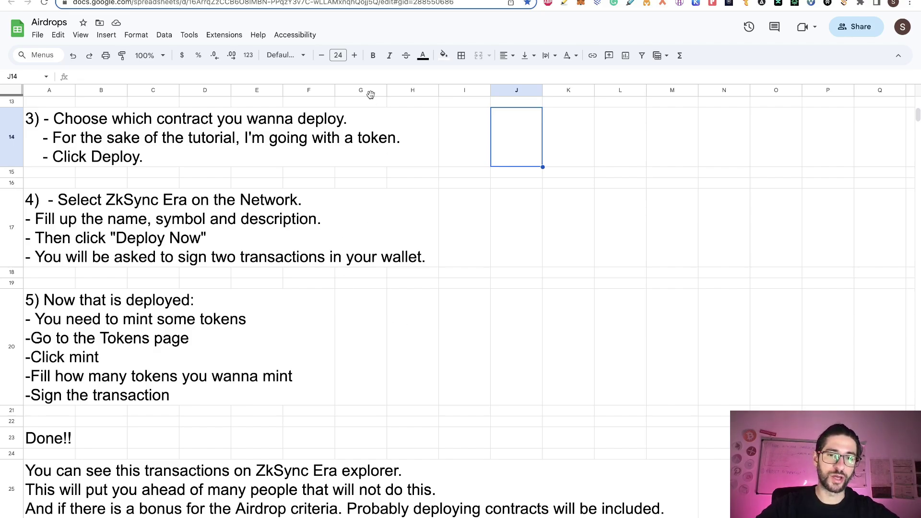
{"action": "key", "text": "ctrl+Tab"}
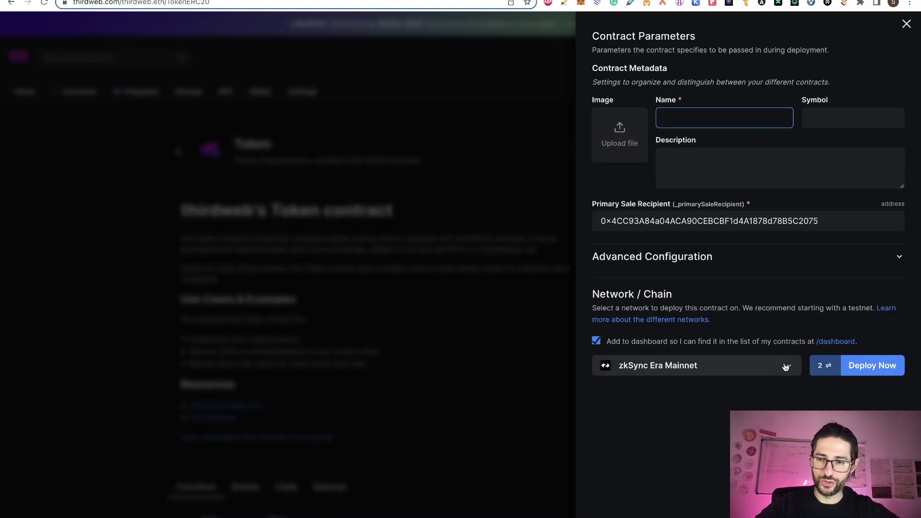
{"action": "left_click", "coordinate": [681, 365]}
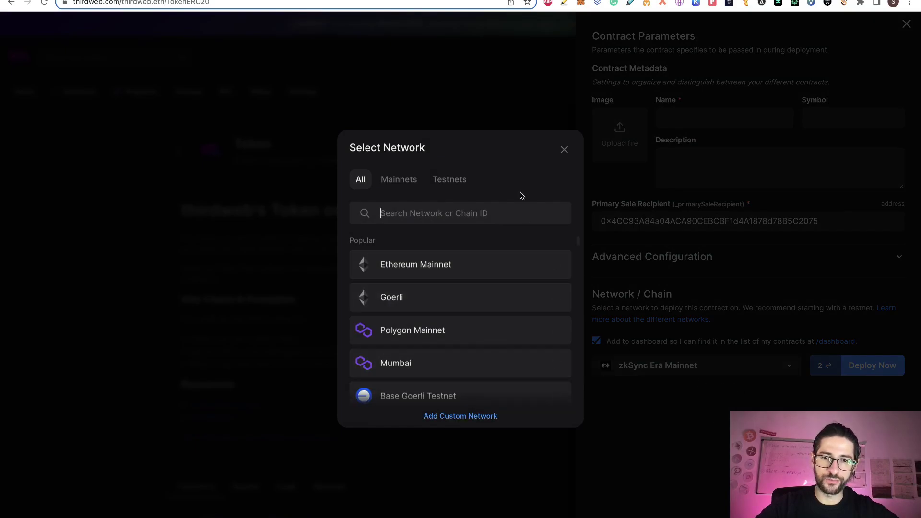
{"action": "type", "text": "zk"}
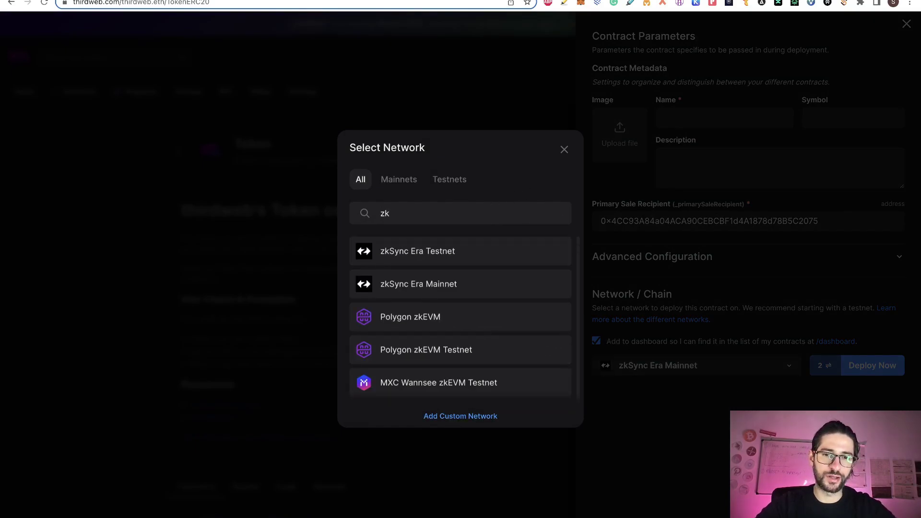
{"action": "left_click", "coordinate": [449, 290]}
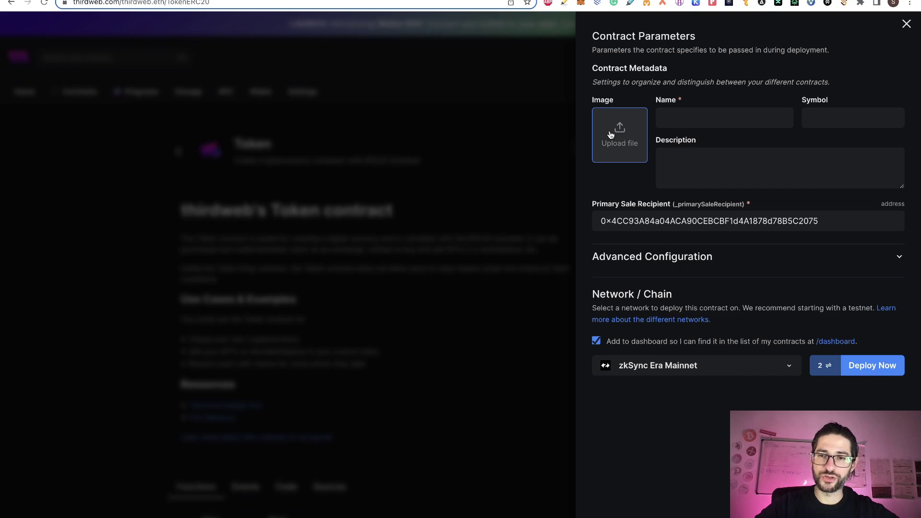
Step: Give the token the CCS logo, name CryptoCurrencyState, symbol CCS and a description, then deploy it
{"action": "left_click", "coordinate": [706, 120]}
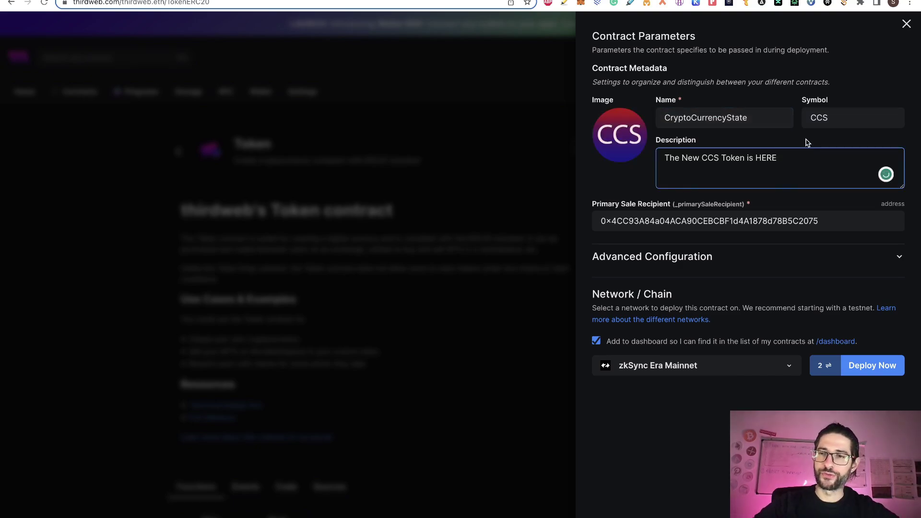
{"action": "left_click", "coordinate": [854, 111]}
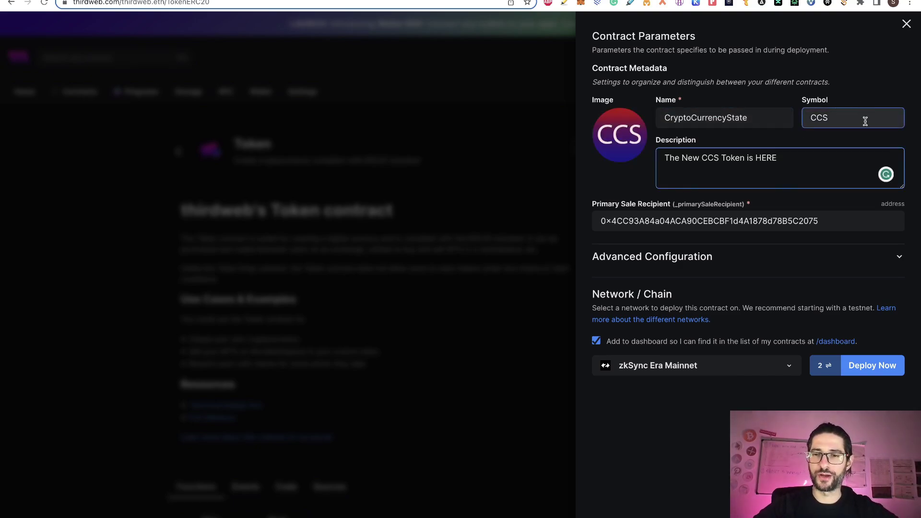
{"action": "left_click", "coordinate": [830, 157]}
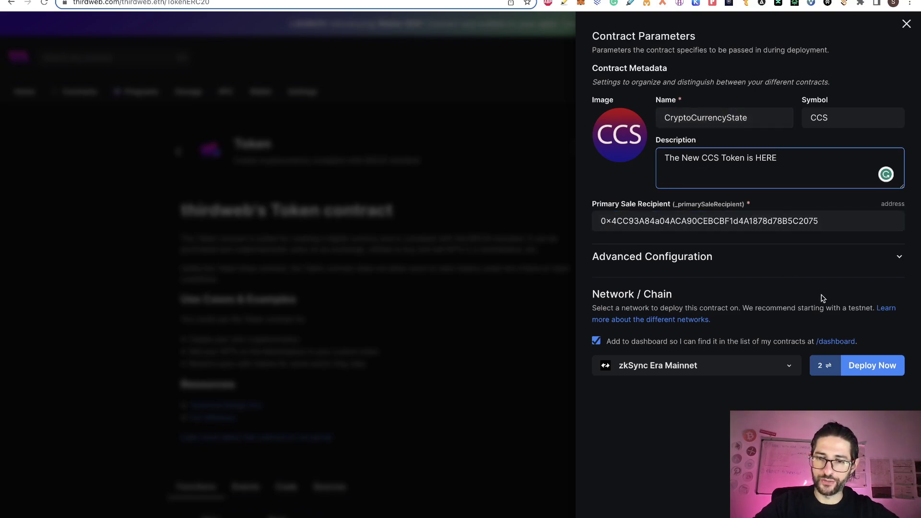
{"action": "left_click", "coordinate": [868, 365]}
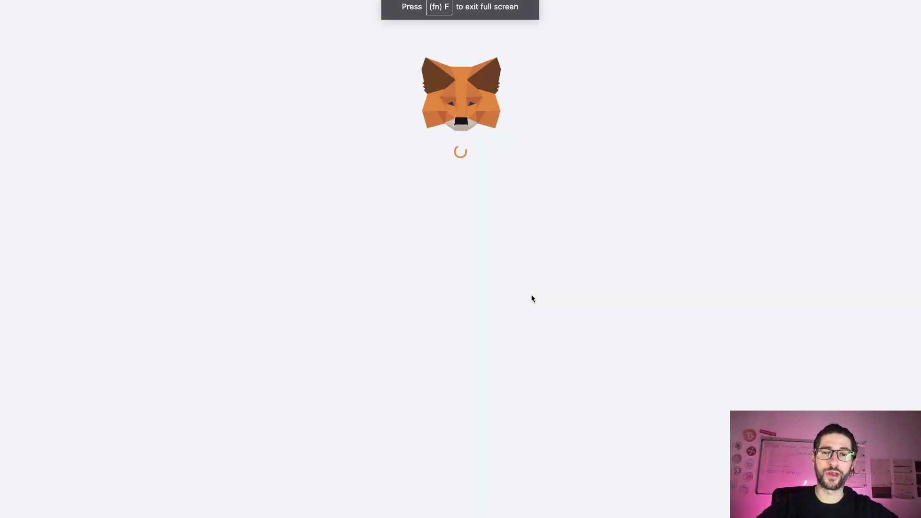
Step: Sign both MetaMask requests to deploy the CryptoCurrencyState contract on zkSync Era
{"action": "scroll", "coordinate": [514, 195], "scroll_direction": "down", "scroll_amount": 10}
{"action": "left_click", "coordinate": [523, 251]}
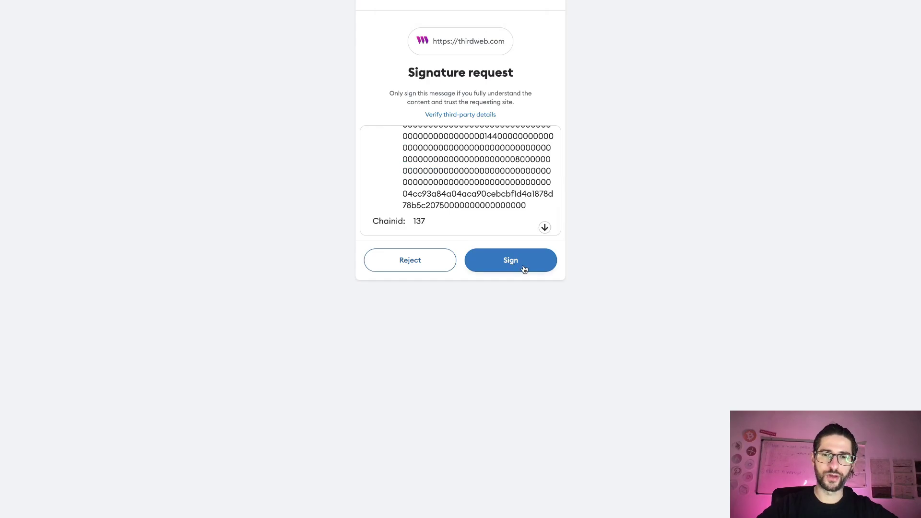
{"action": "left_click", "coordinate": [524, 269]}
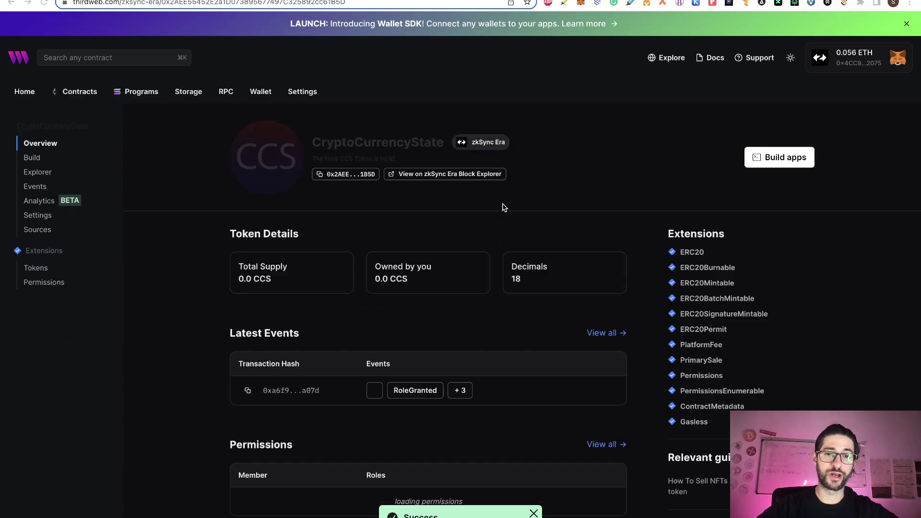
{"action": "key", "text": "ctrl+Tab"}
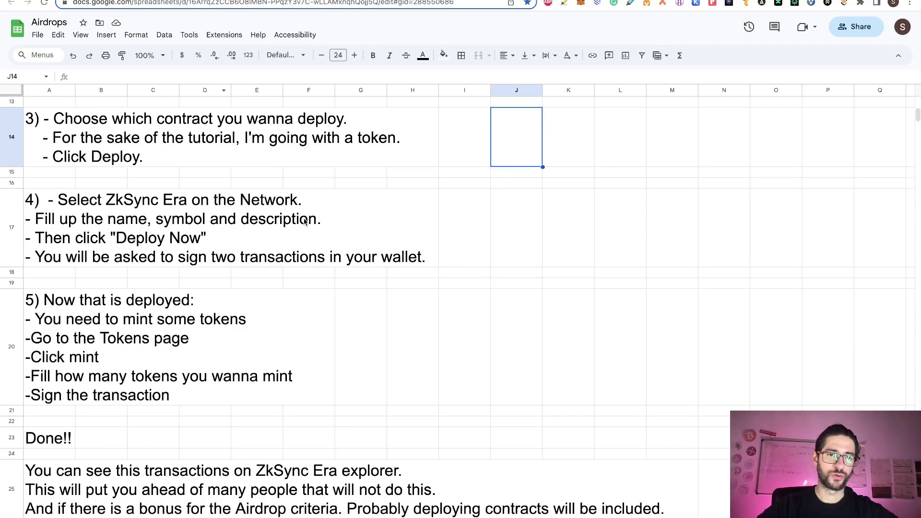
{"action": "scroll", "coordinate": [437, 279], "scroll_direction": "down", "scroll_amount": 1}
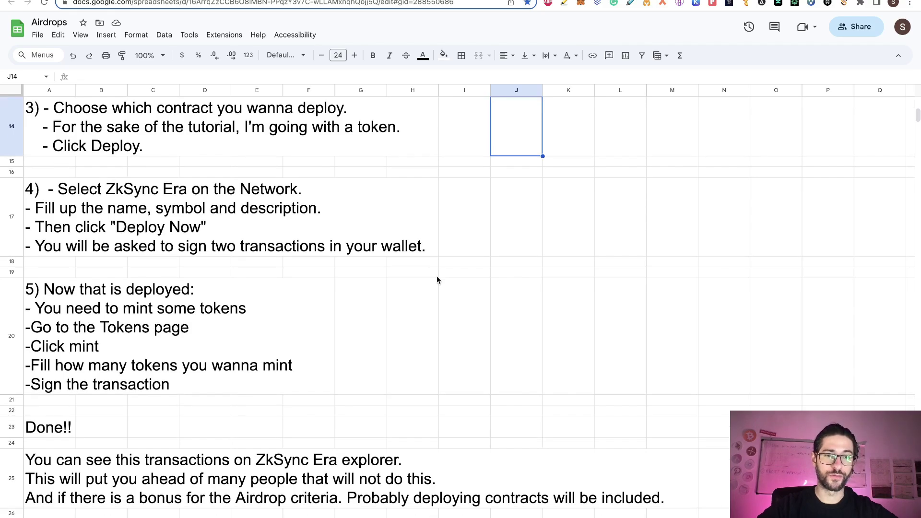
{"action": "scroll", "coordinate": [437, 280], "scroll_direction": "down", "scroll_amount": 3}
{"action": "scroll", "coordinate": [166, 269], "scroll_direction": "up", "scroll_amount": 4}
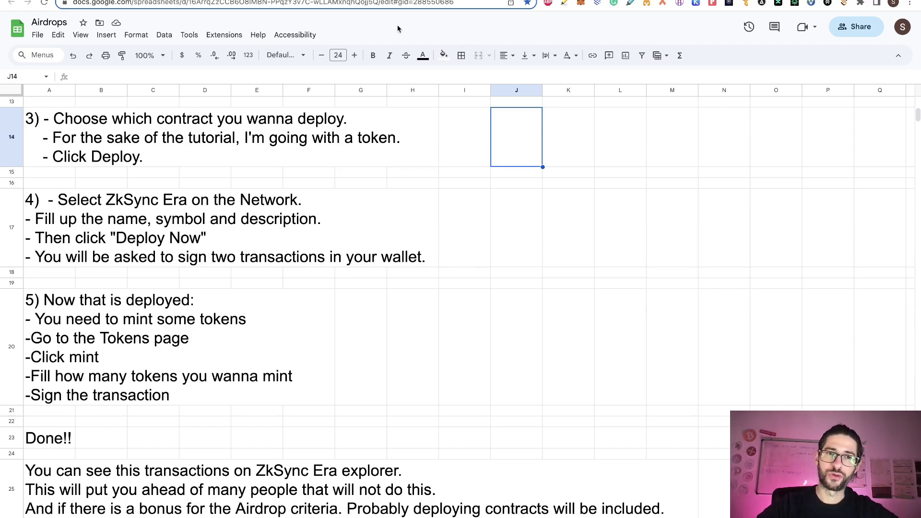
{"action": "left_click", "coordinate": [255, 1]}
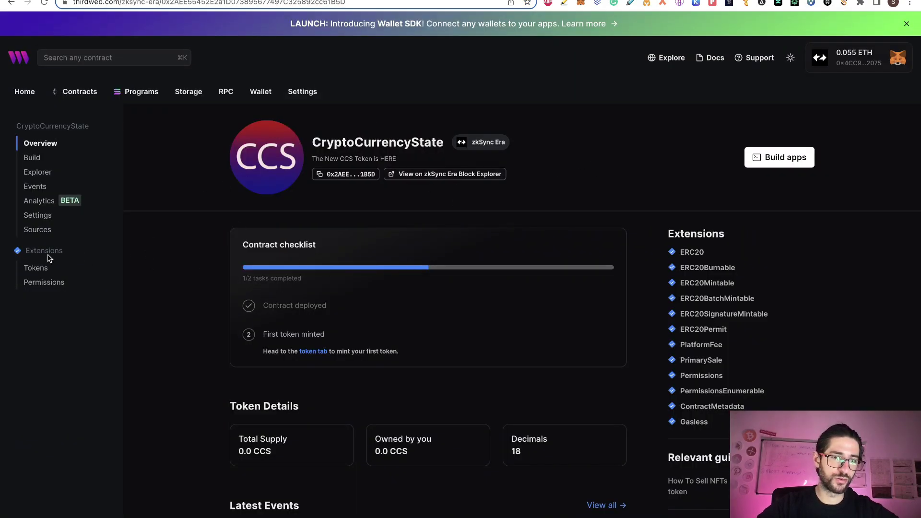
{"action": "left_click", "coordinate": [35, 268]}
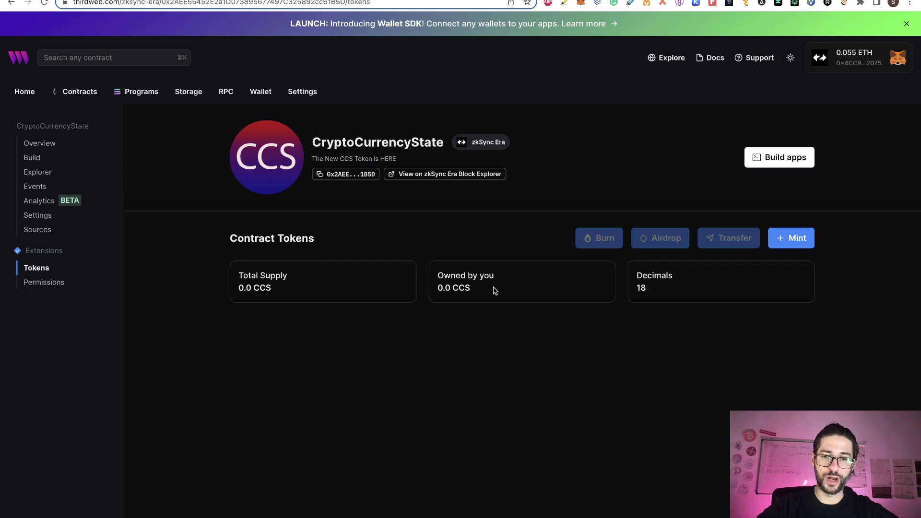
{"action": "left_click", "coordinate": [781, 240]}
{"action": "left_click", "coordinate": [686, 83]}
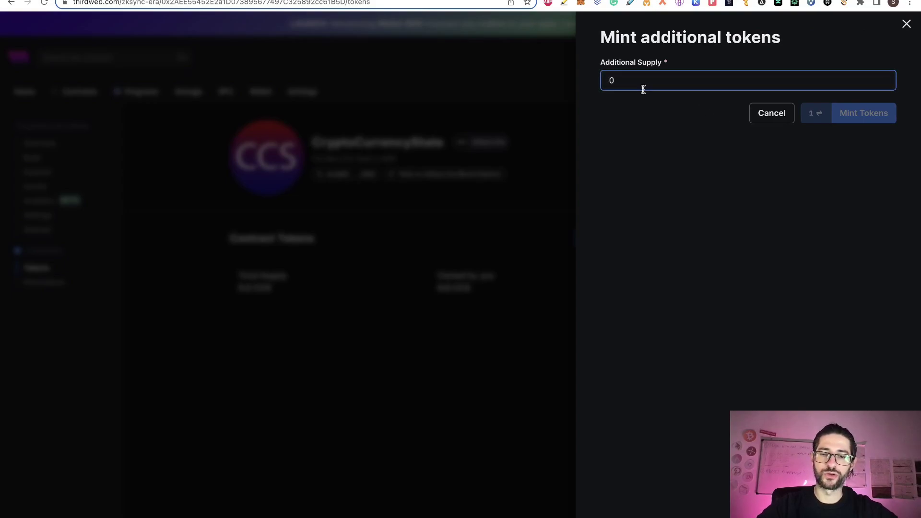
{"action": "type", "text": "10000"}
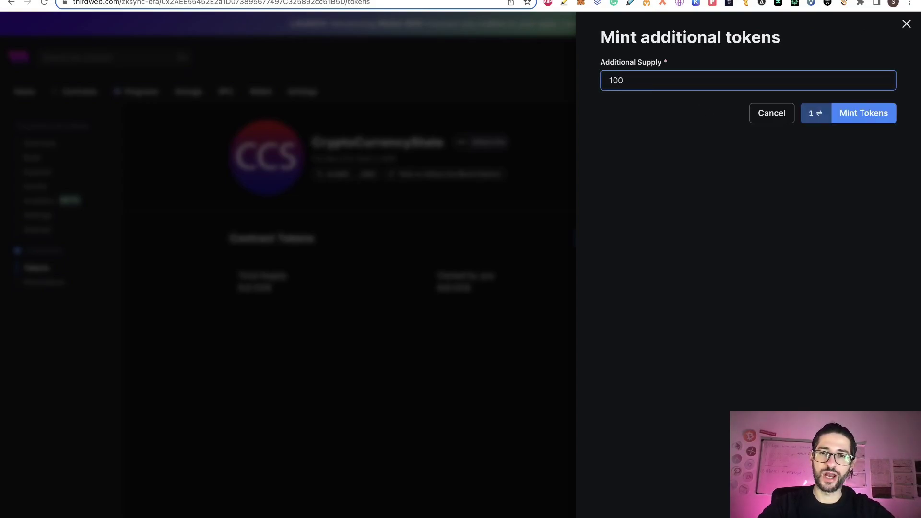
{"action": "type", "text": "0000"}
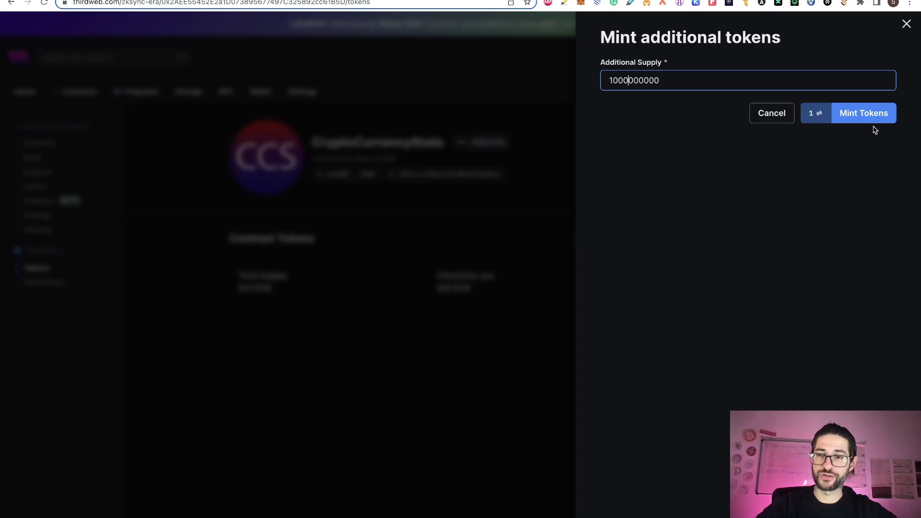
{"action": "left_click", "coordinate": [849, 115]}
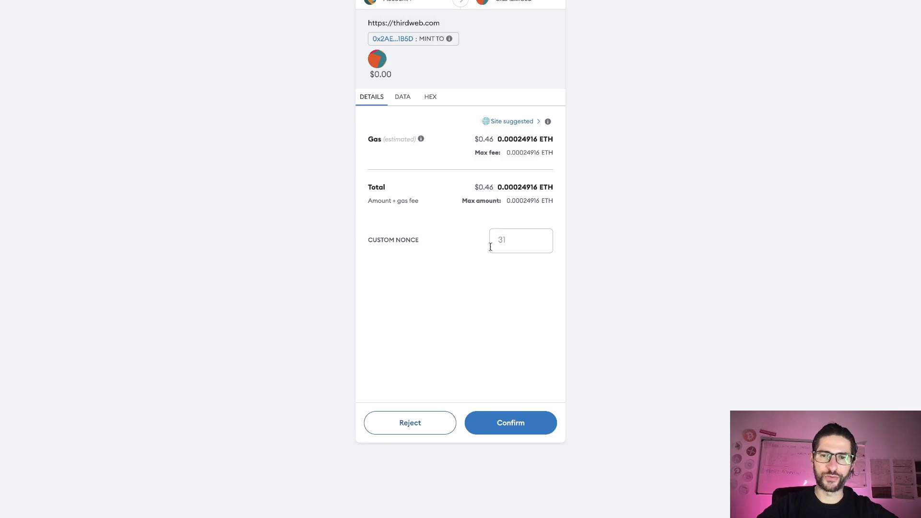
{"action": "left_click", "coordinate": [519, 424]}
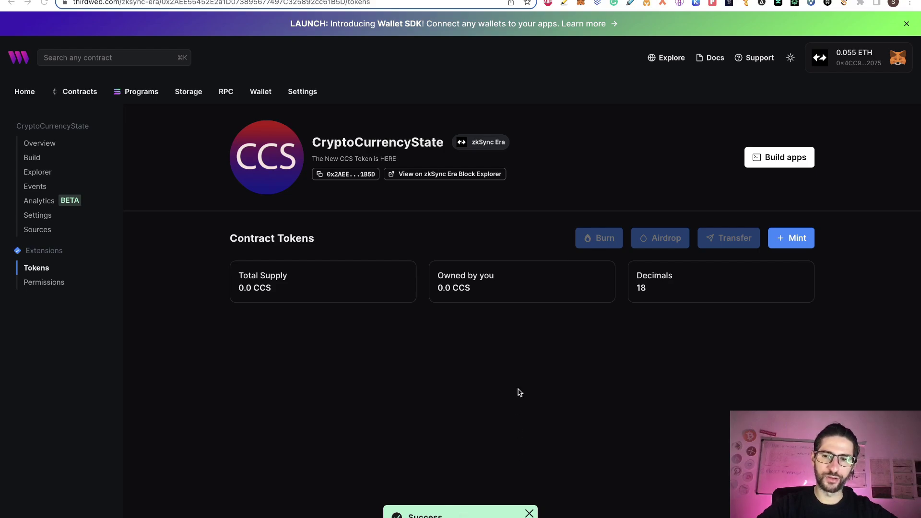
Step: Inspect the Mint To transaction on the zkSync Era Block Explorer, then close the explorer tab
{"action": "right_click", "coordinate": [453, 177]}
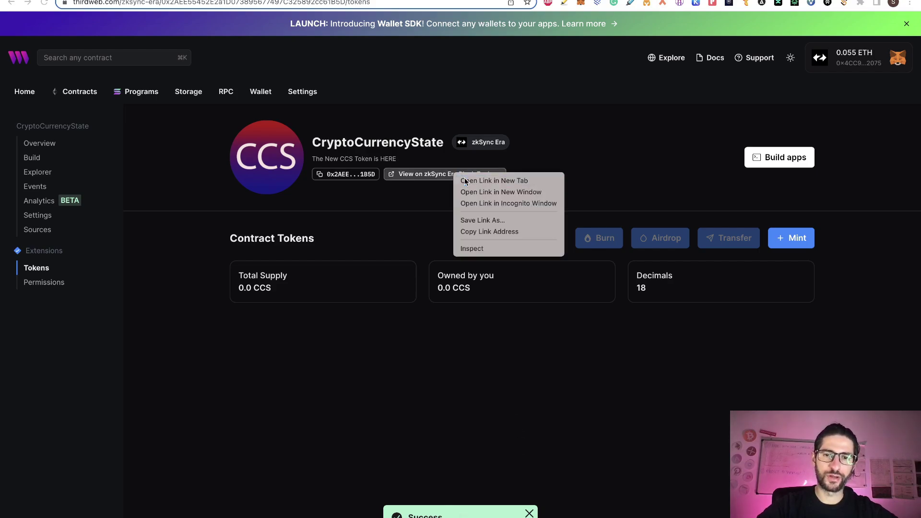
{"action": "left_click", "coordinate": [464, 178]}
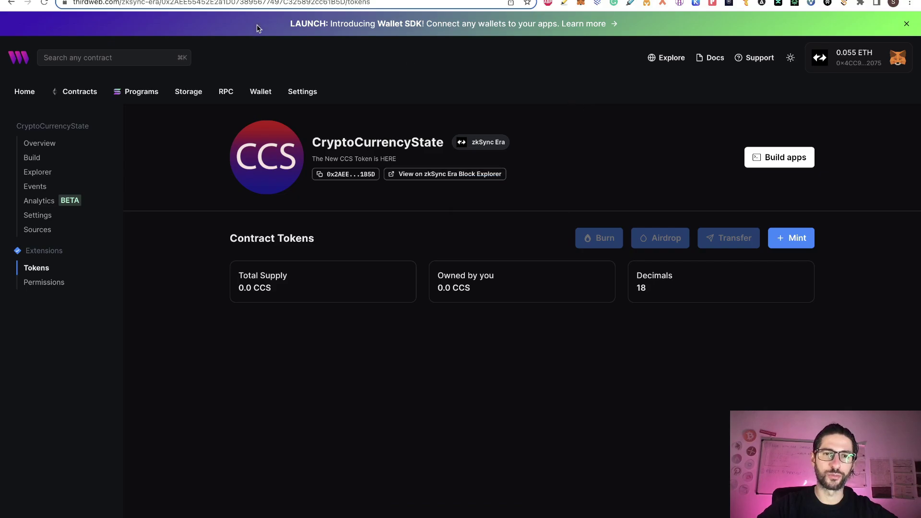
{"action": "key", "text": "ctrl+Tab"}
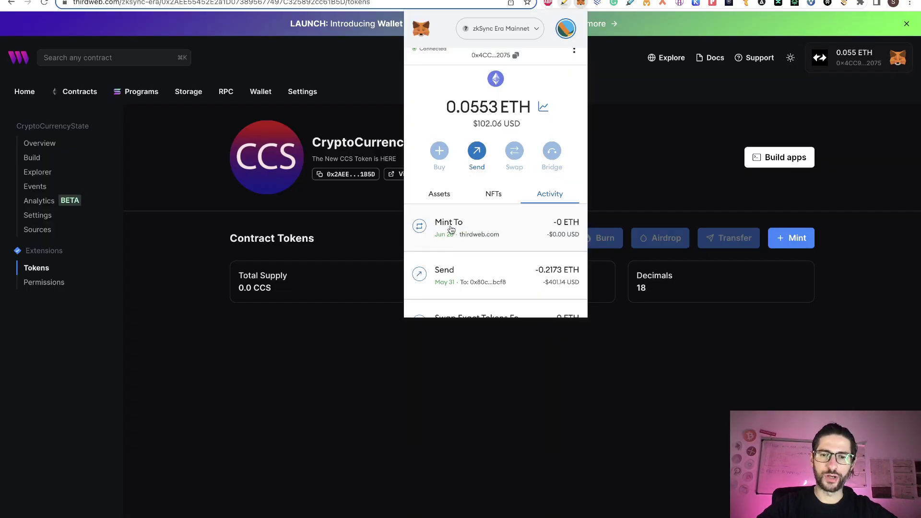
{"action": "left_click", "coordinate": [471, 228]}
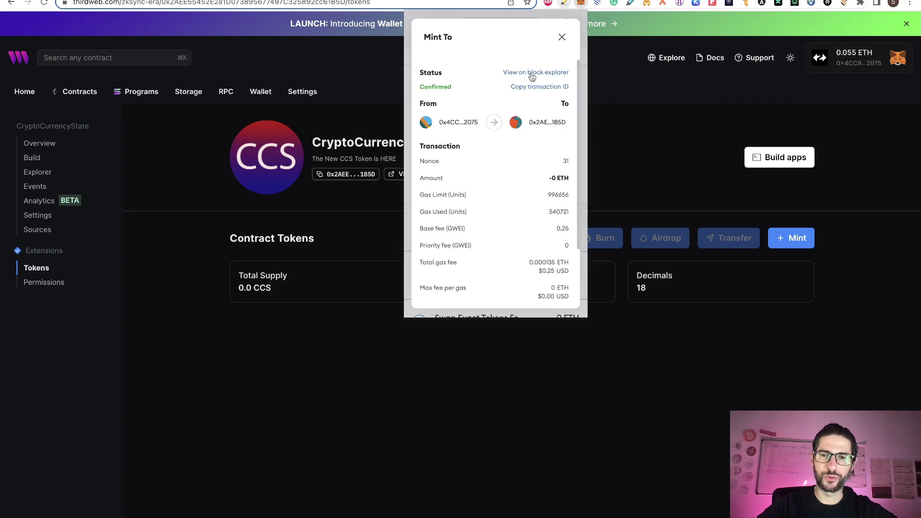
{"action": "left_click", "coordinate": [531, 72]}
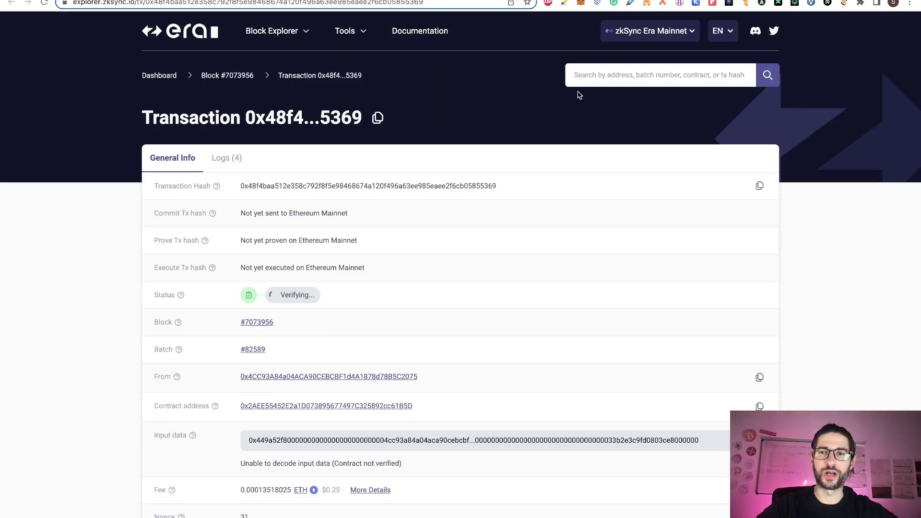
{"action": "key", "text": "ctrl+w"}
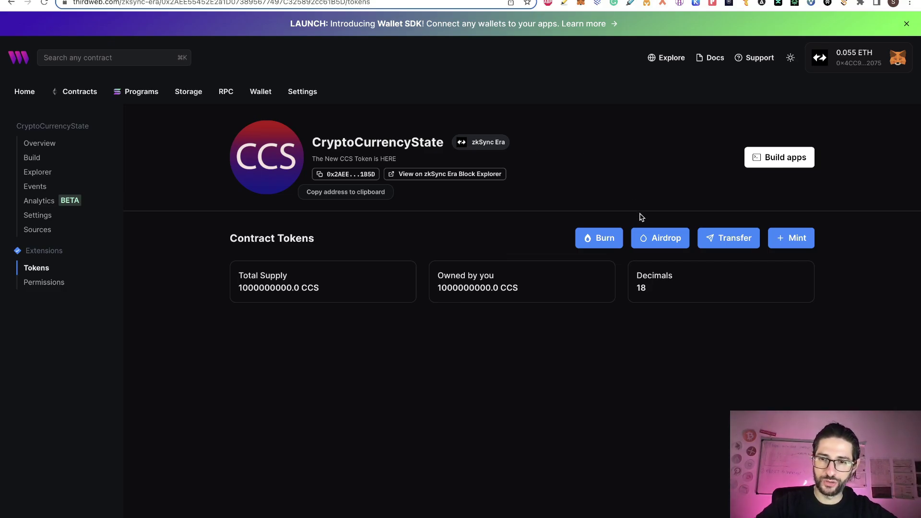
{"action": "left_click", "coordinate": [645, 237]}
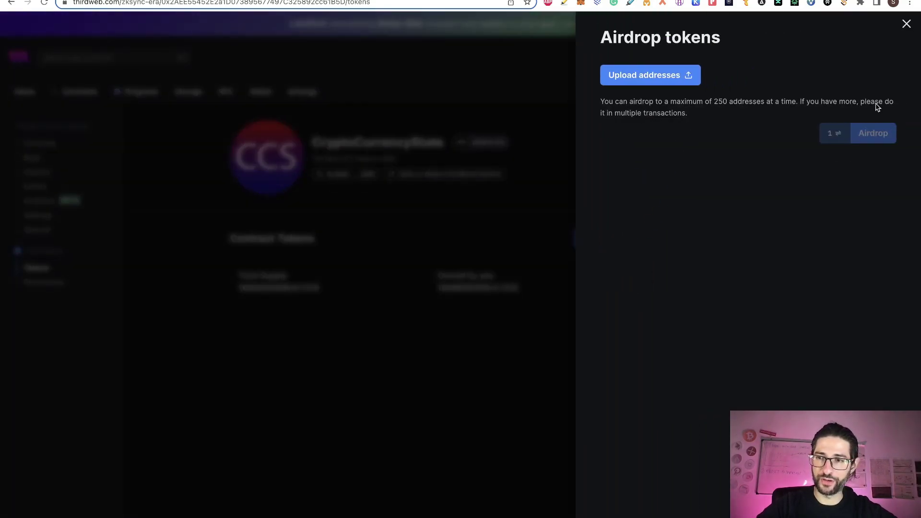
{"action": "left_click", "coordinate": [906, 24]}
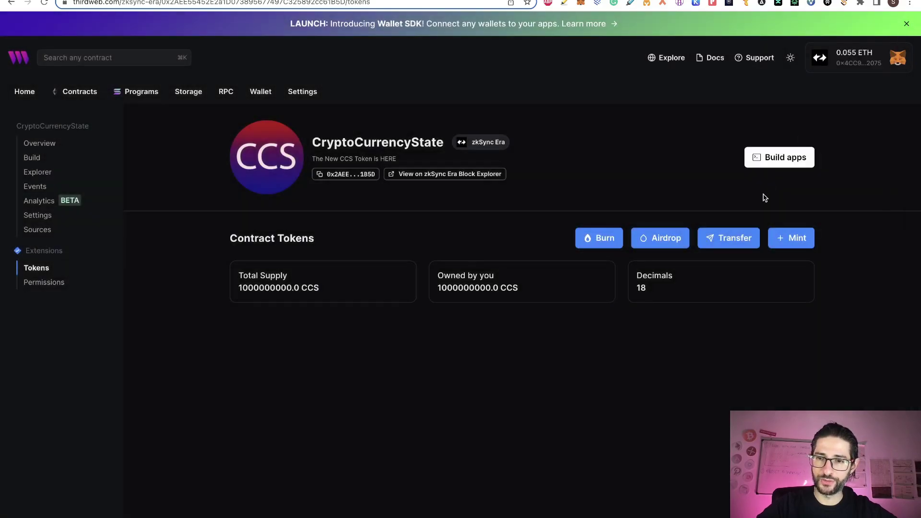
{"action": "left_click", "coordinate": [593, 244]}
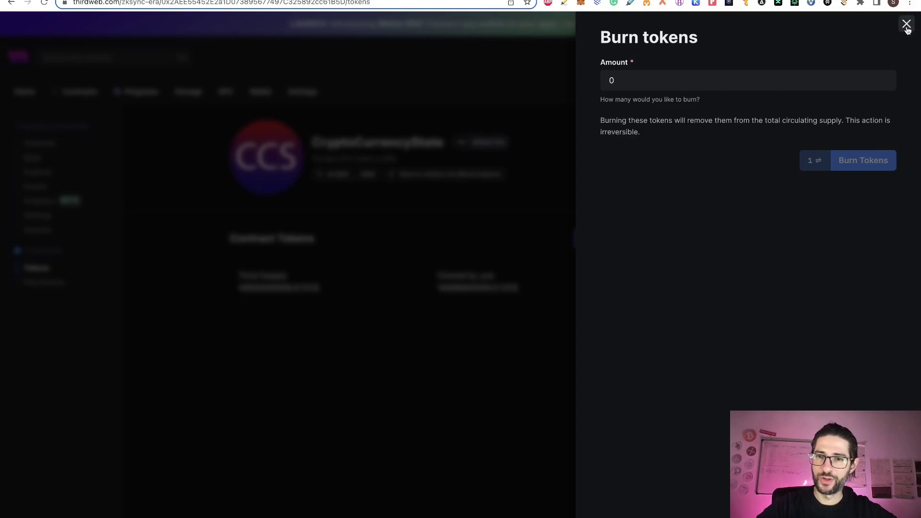
{"action": "left_click", "coordinate": [906, 24]}
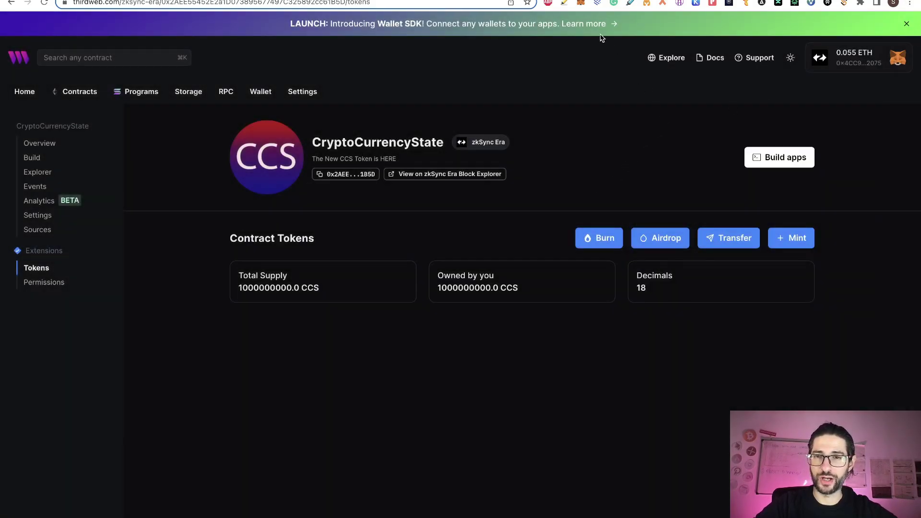
{"action": "left_click", "coordinate": [581, 4]}
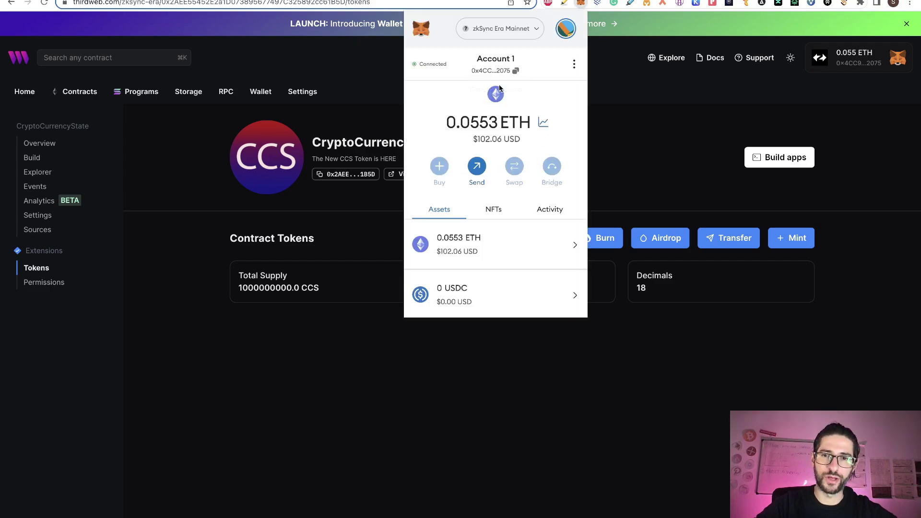
Step: Import the CCS token into MetaMask as a custom token using its contract address
{"action": "scroll", "coordinate": [470, 243], "scroll_direction": "down", "scroll_amount": 3}
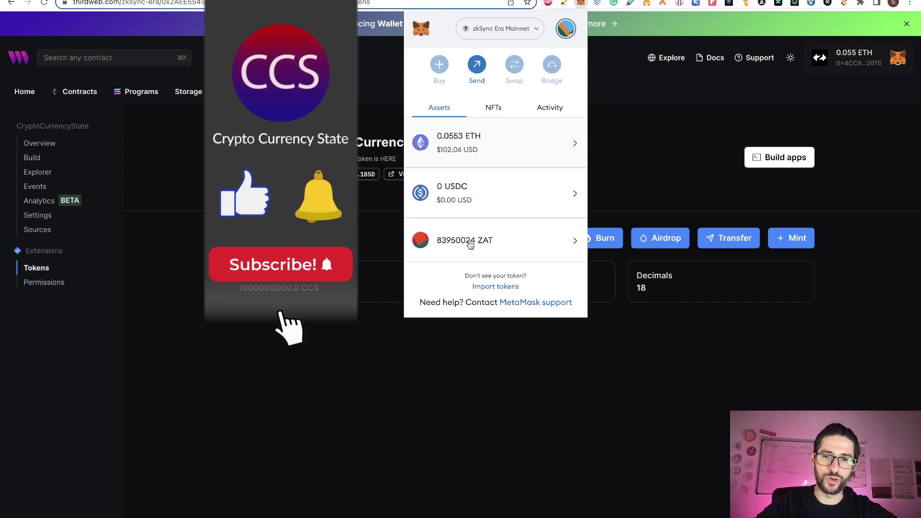
{"action": "left_click", "coordinate": [360, 179]}
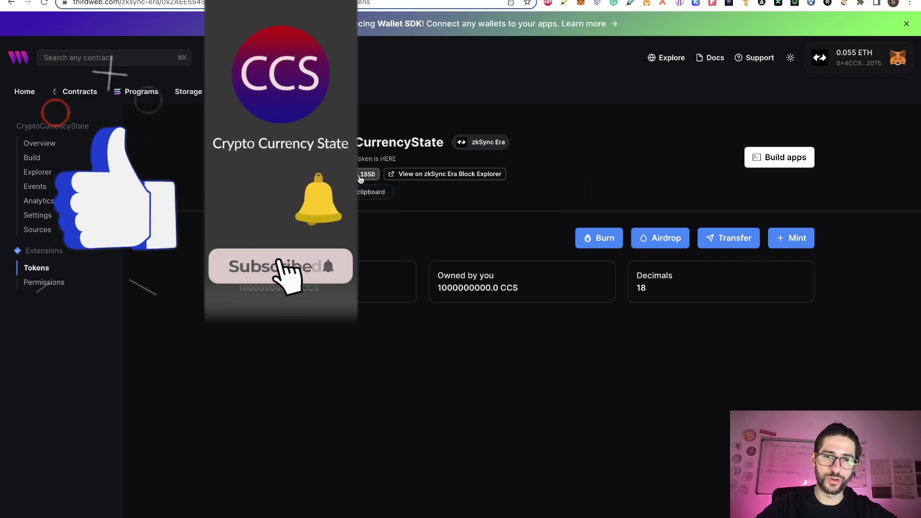
{"action": "left_click", "coordinate": [579, 3]}
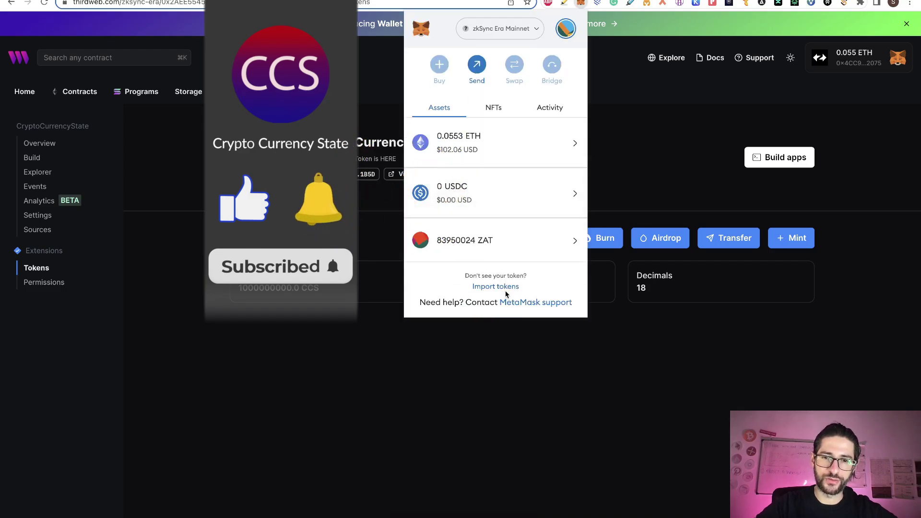
{"action": "left_click", "coordinate": [505, 290]}
{"action": "key", "text": "super+v"}
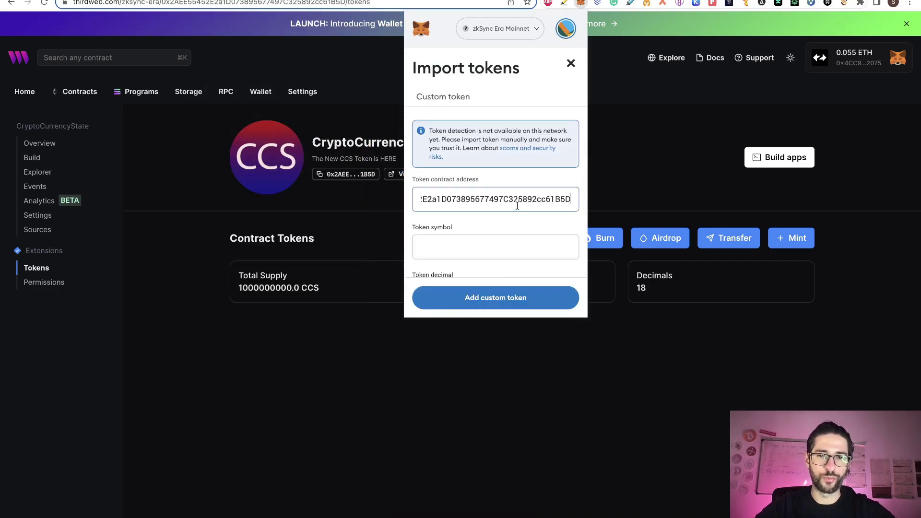
{"action": "scroll", "coordinate": [519, 222], "scroll_direction": "down", "scroll_amount": 2}
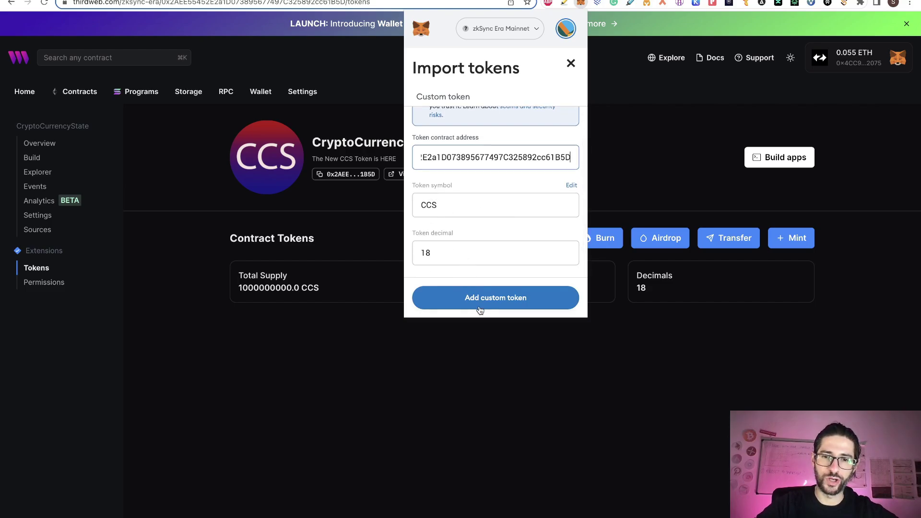
{"action": "left_click", "coordinate": [493, 301]}
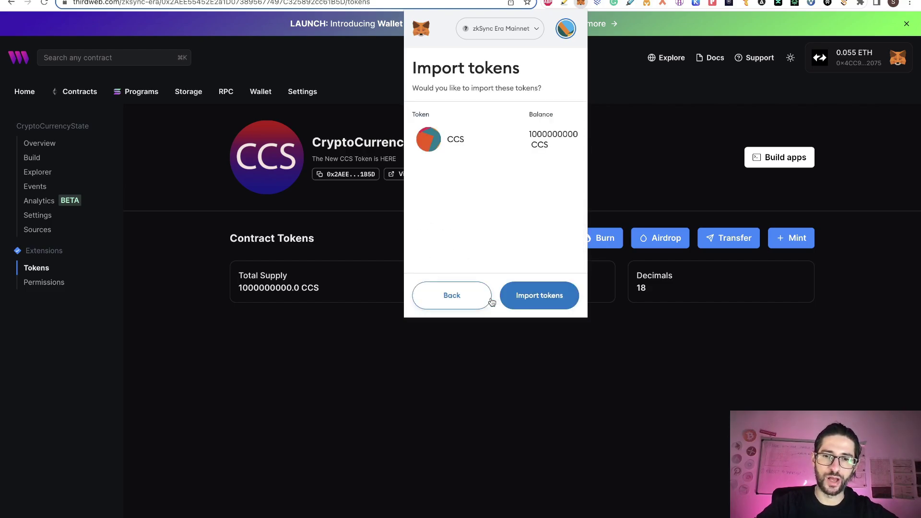
{"action": "left_click", "coordinate": [538, 296]}
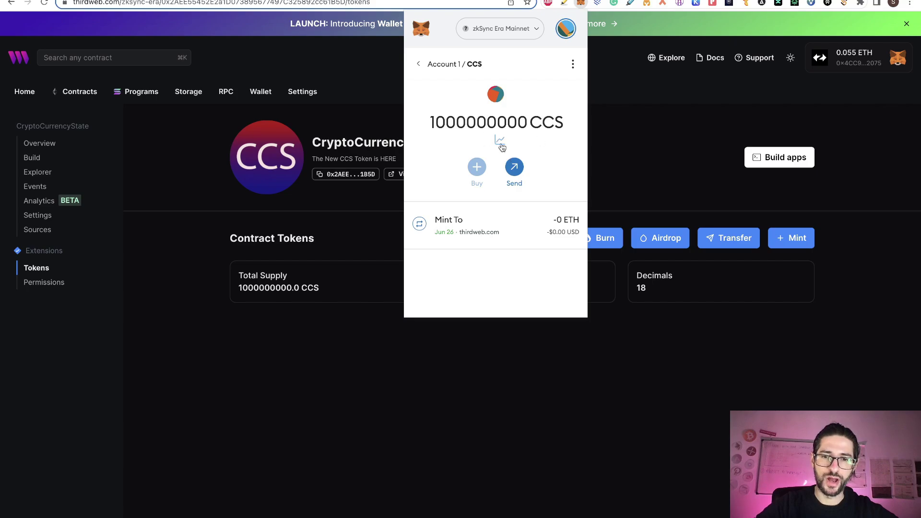
{"action": "left_click_drag", "start_coordinate": [562, 124], "coordinate": [442, 124]}
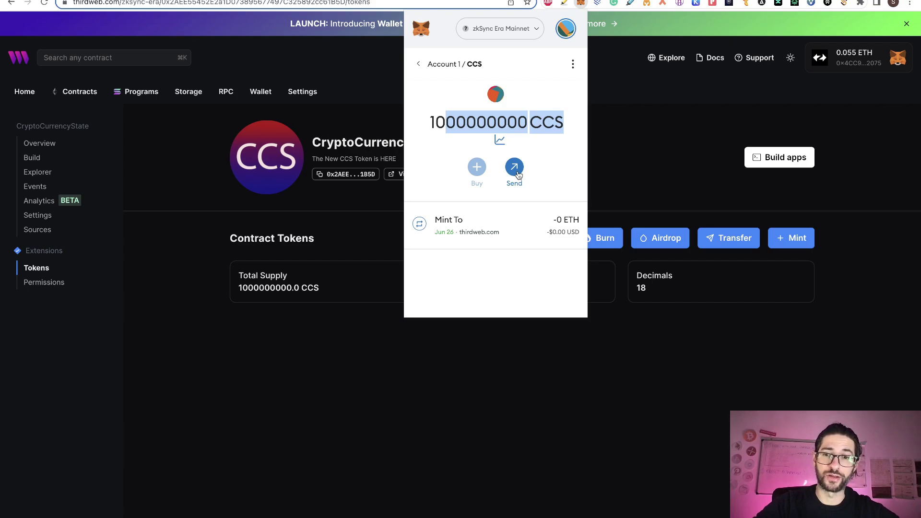
{"action": "left_click", "coordinate": [537, 89]}
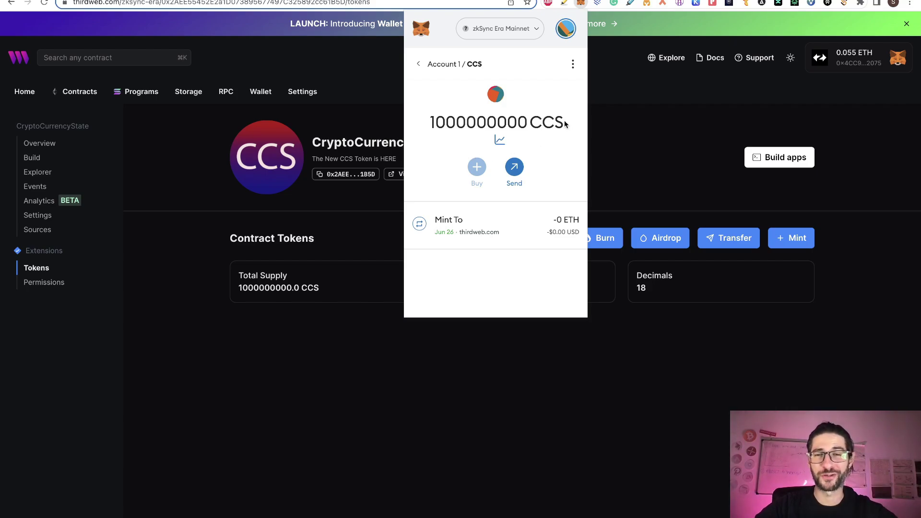
{"action": "left_click", "coordinate": [654, 91]}
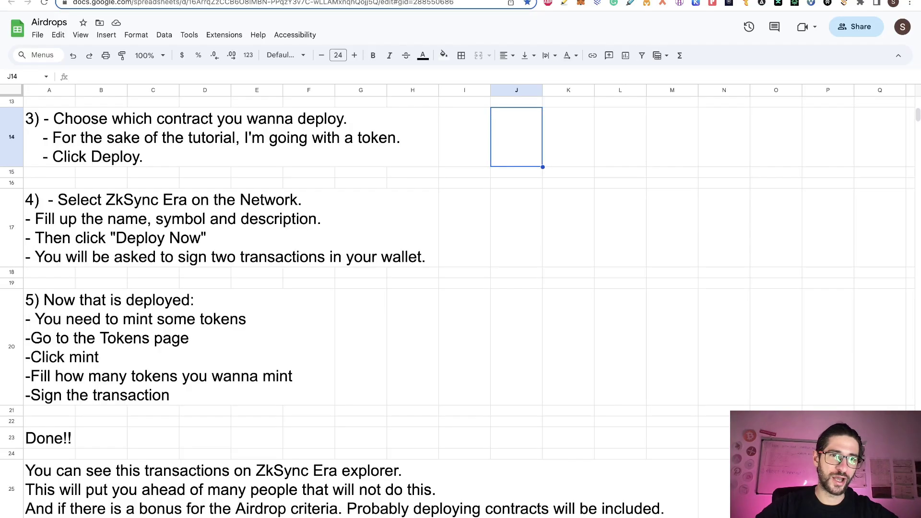
Step: Bring up the Airdrops spreadsheet and scroll to its deploy and mint steps ending with Done!!
{"action": "left_click", "coordinate": [68, 2]}
{"action": "scroll", "coordinate": [452, 357], "scroll_direction": "down", "scroll_amount": 2}
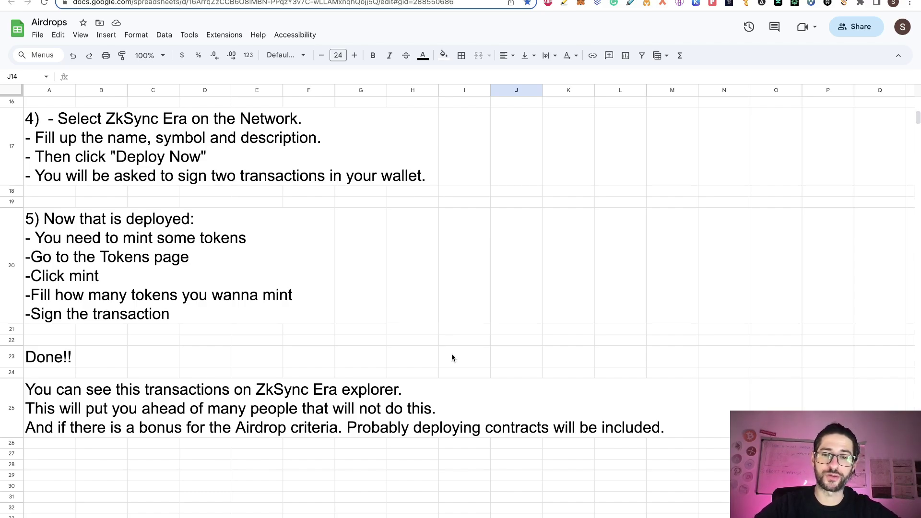
Step: Browse the Crypto Currency State videos page on cryptocurrencystate.net
{"action": "left_click", "coordinate": [551, 0]}
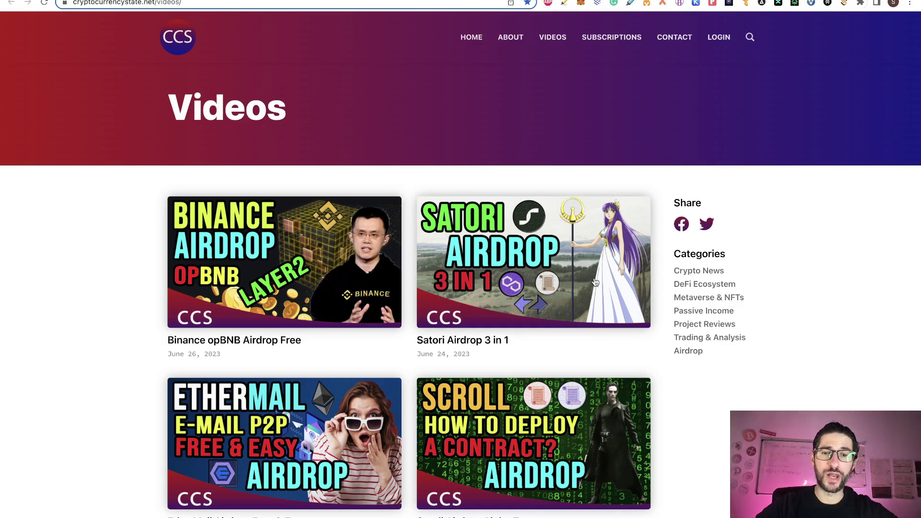
{"action": "scroll", "coordinate": [628, 126], "scroll_direction": "down", "scroll_amount": 1}
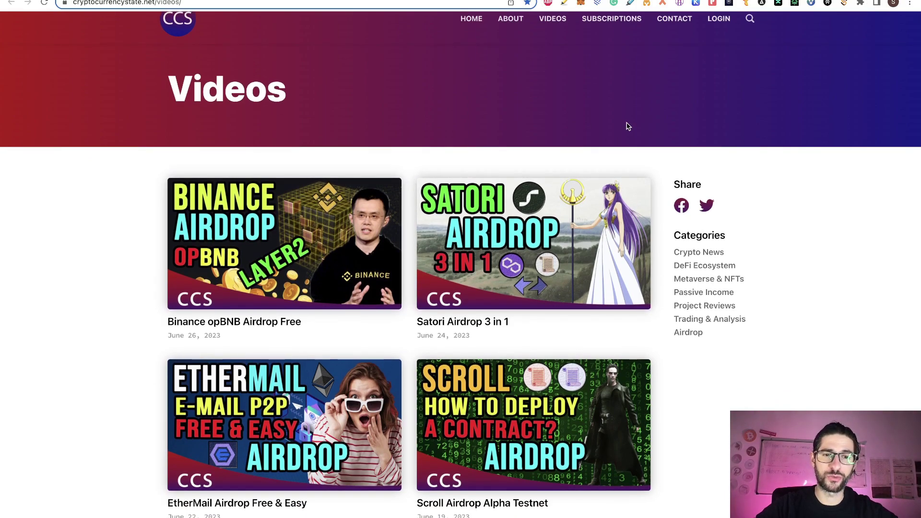
{"action": "scroll", "coordinate": [657, 88], "scroll_direction": "down", "scroll_amount": 7}
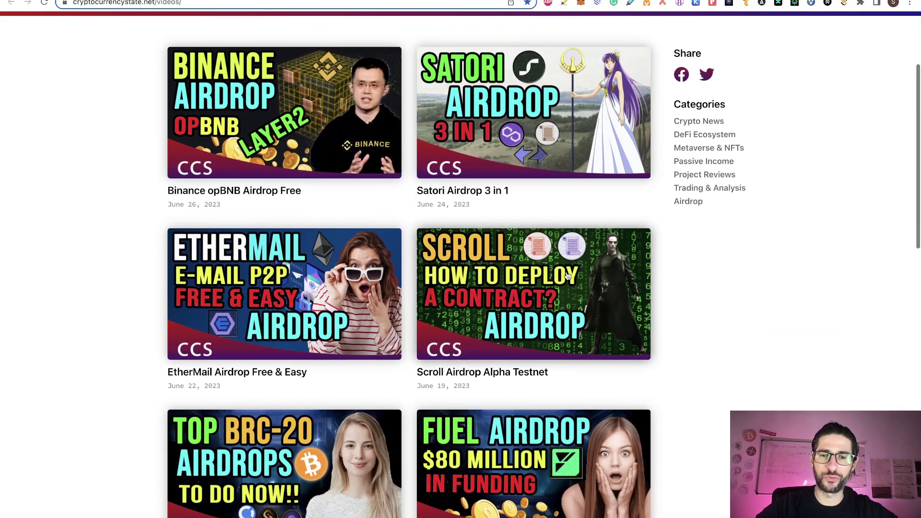
{"action": "scroll", "coordinate": [567, 276], "scroll_direction": "down", "scroll_amount": 3}
{"action": "scroll", "coordinate": [569, 269], "scroll_direction": "up", "scroll_amount": 10}
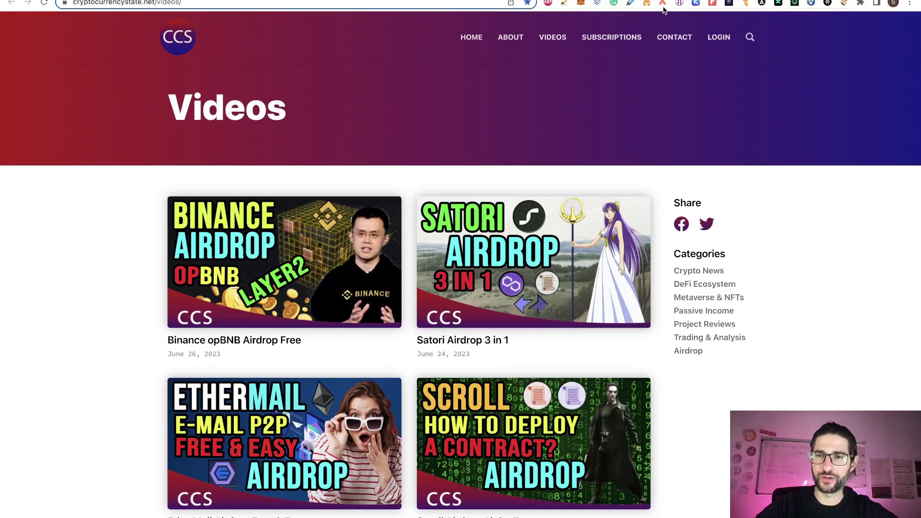
Step: Review the Subscriptions page's Discord and APP + Discord plans for the Airdrop Register Application
{"action": "left_click", "coordinate": [710, 0]}
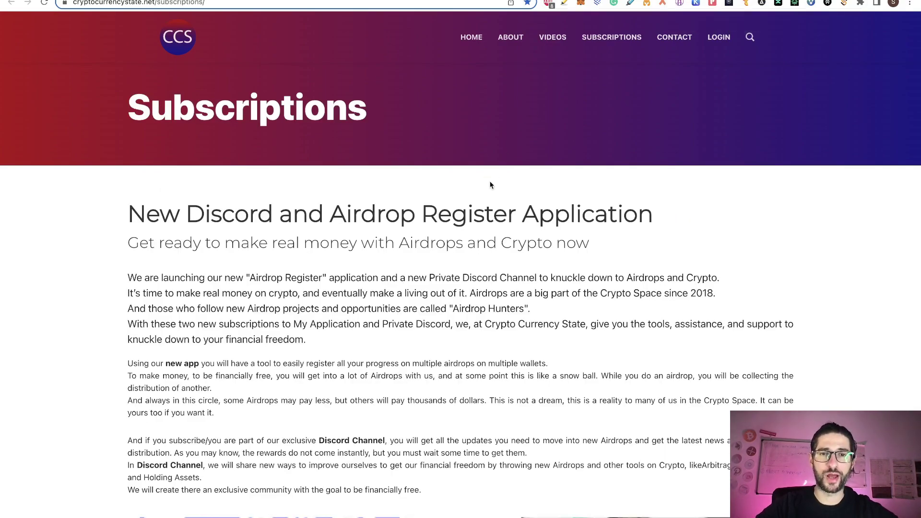
{"action": "scroll", "coordinate": [490, 185], "scroll_direction": "down", "scroll_amount": 5}
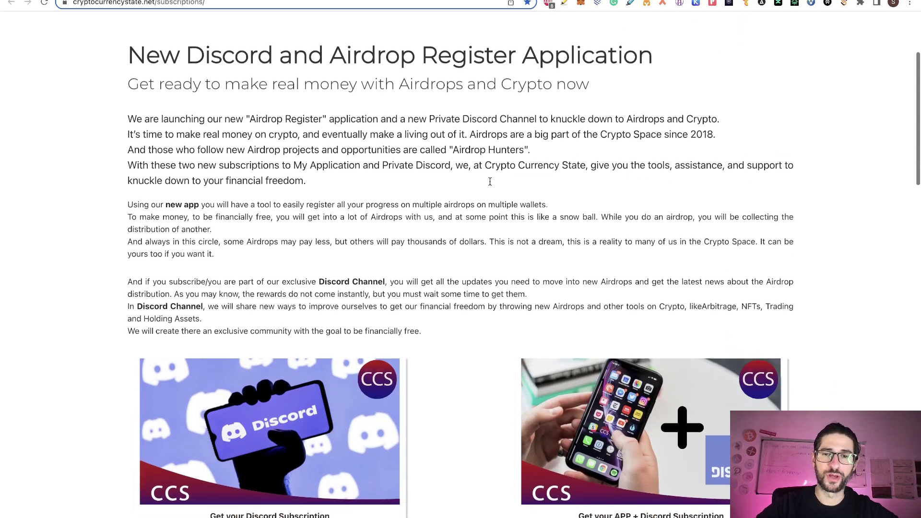
{"action": "scroll", "coordinate": [490, 181], "scroll_direction": "down", "scroll_amount": 1}
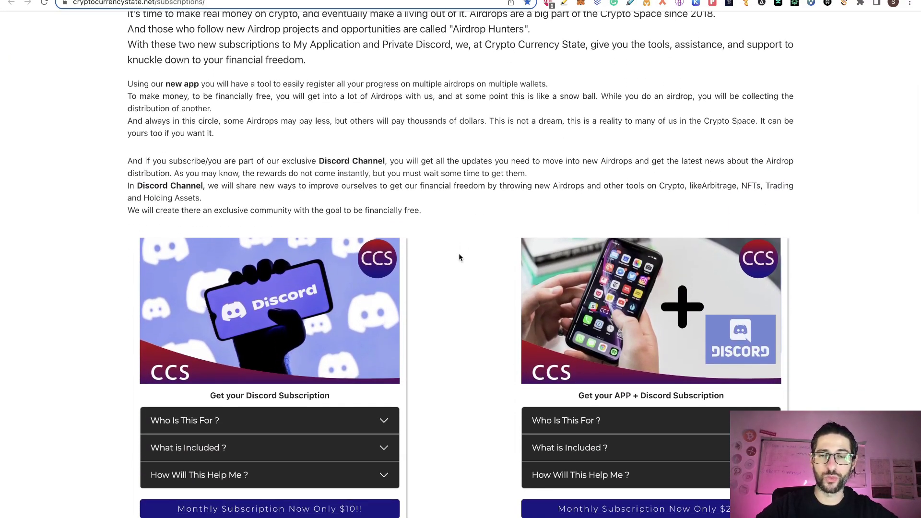
{"action": "scroll", "coordinate": [459, 258], "scroll_direction": "down", "scroll_amount": 1}
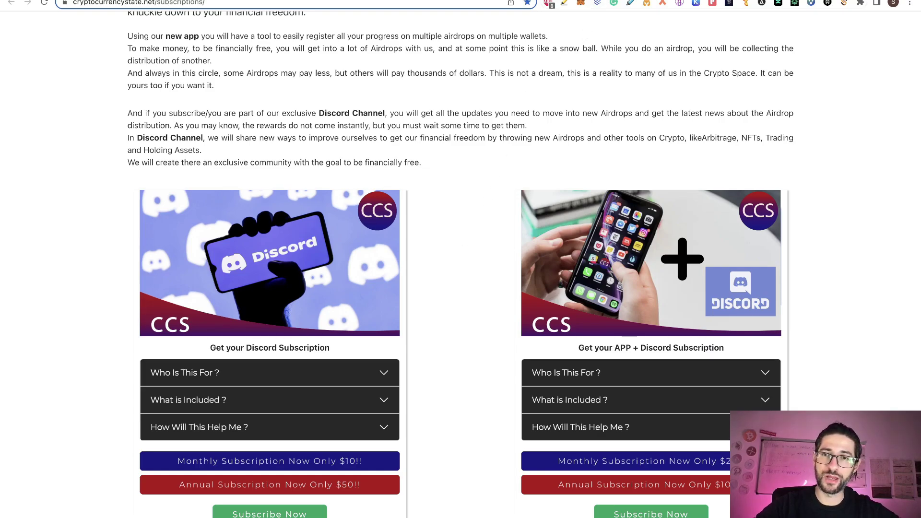
Step: Return to the Videos page and scroll through its video listings again
{"action": "left_click", "coordinate": [597, 1]}
{"action": "scroll", "coordinate": [511, 162], "scroll_direction": "down", "scroll_amount": 8}
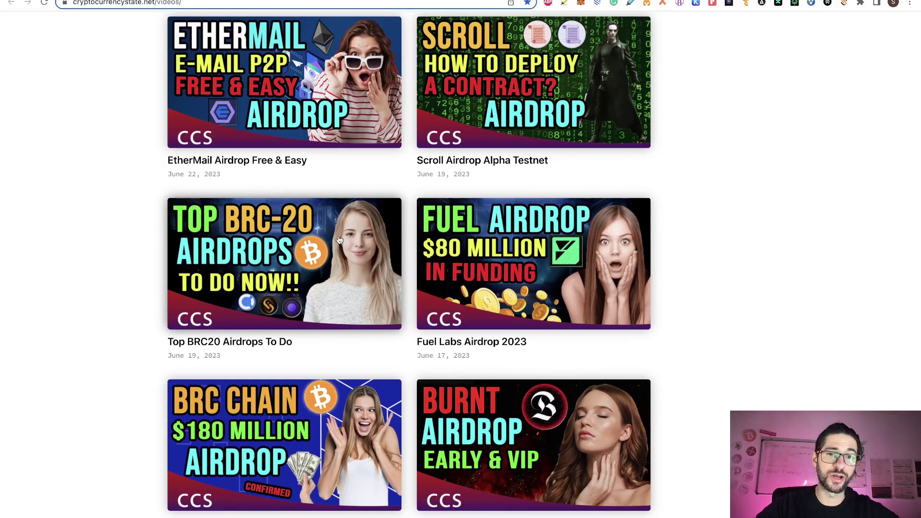
{"action": "scroll", "coordinate": [694, 72], "scroll_direction": "up", "scroll_amount": 8}
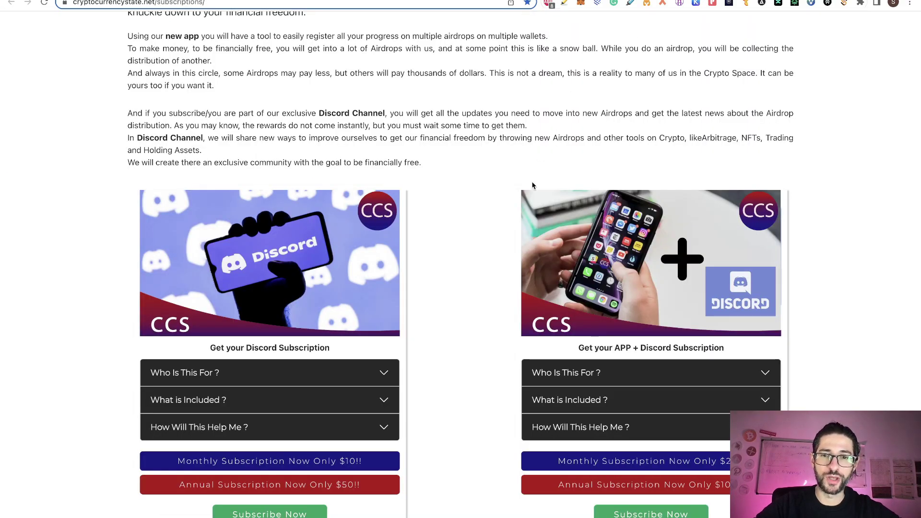
{"action": "scroll", "coordinate": [478, 252], "scroll_direction": "down", "scroll_amount": 3}
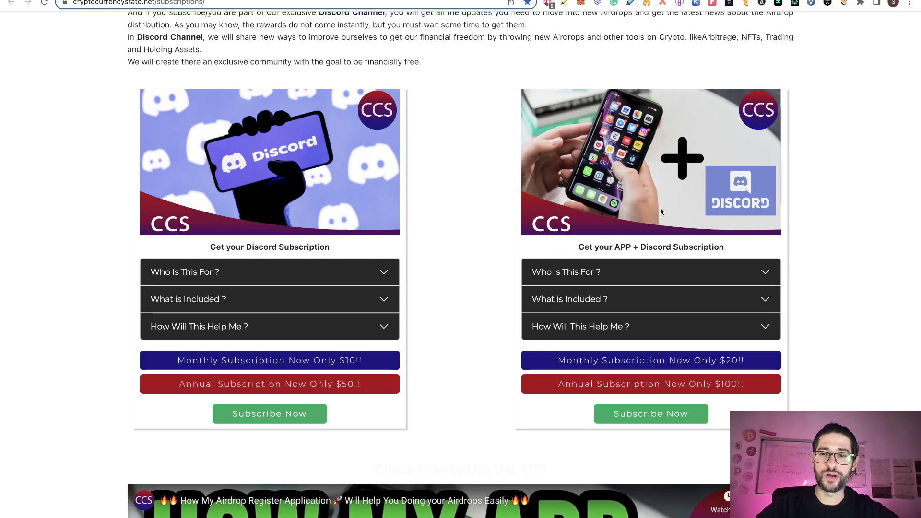
{"action": "scroll", "coordinate": [629, 195], "scroll_direction": "down", "scroll_amount": 5}
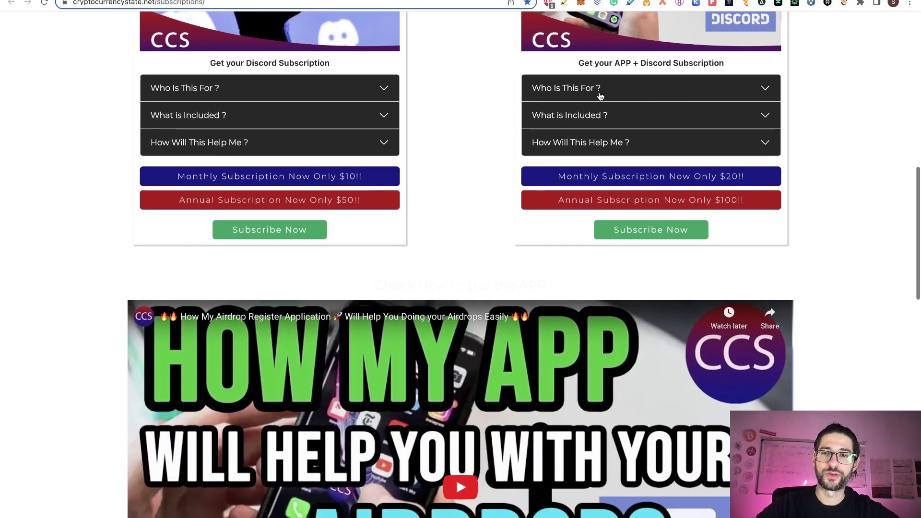
{"action": "scroll", "coordinate": [454, 261], "scroll_direction": "down", "scroll_amount": 10}
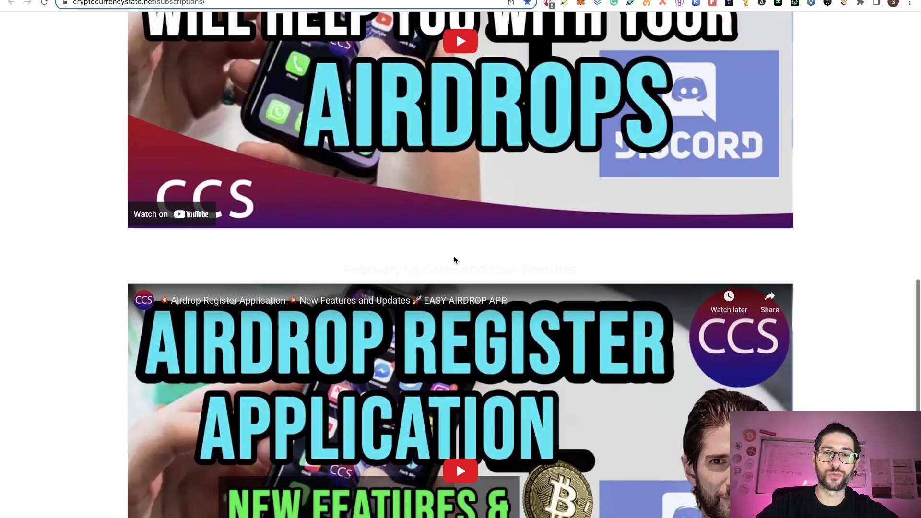
{"action": "scroll", "coordinate": [454, 257], "scroll_direction": "up", "scroll_amount": 20}
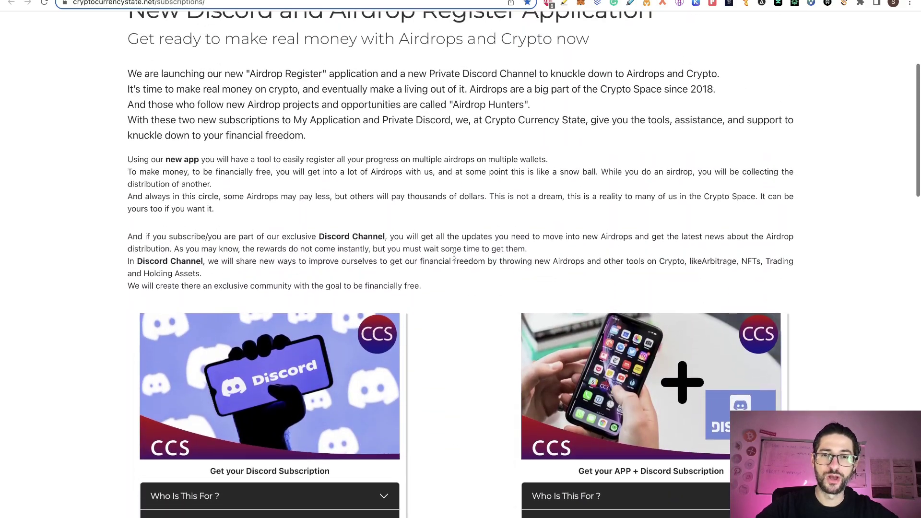